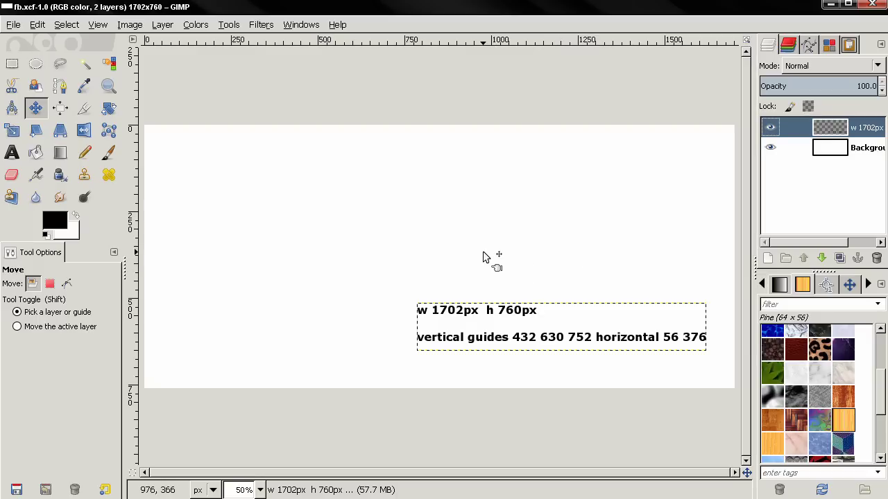
# Zoom out to 33.3% so the whole 1702×760 template and its guide notes are visible.
pyautogui.press('-')
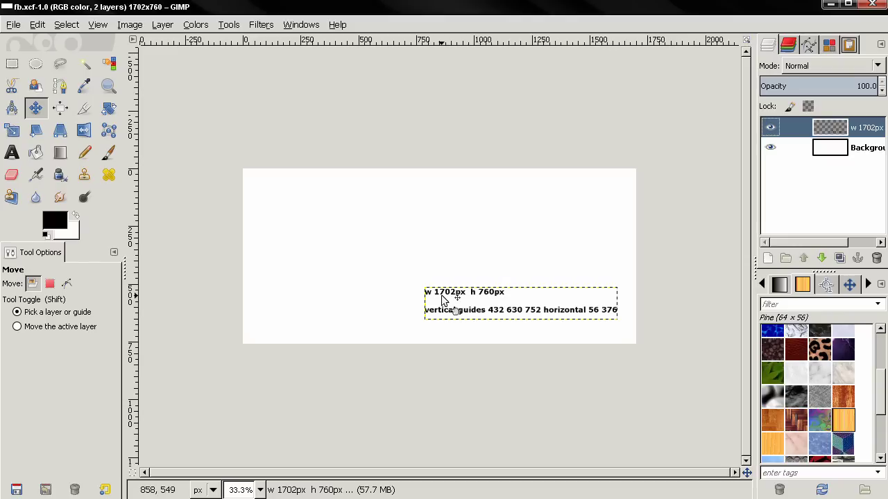
pyautogui.click(13, 24)
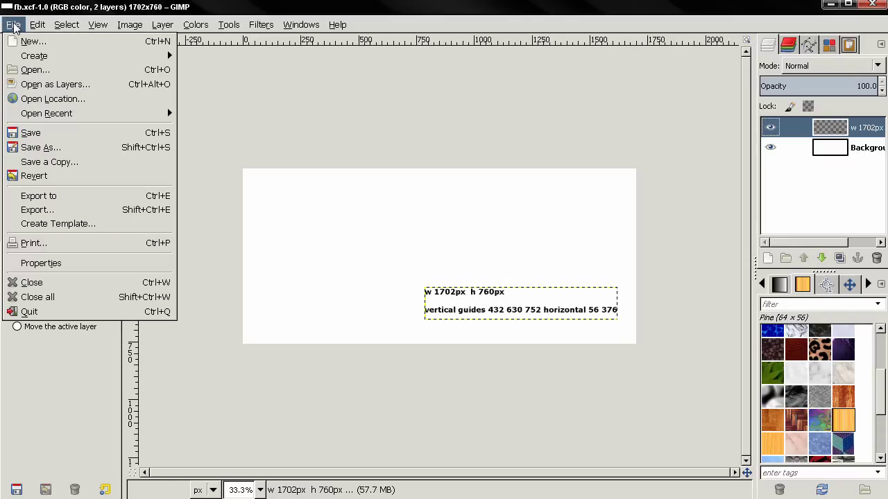
pyautogui.click(29, 39)
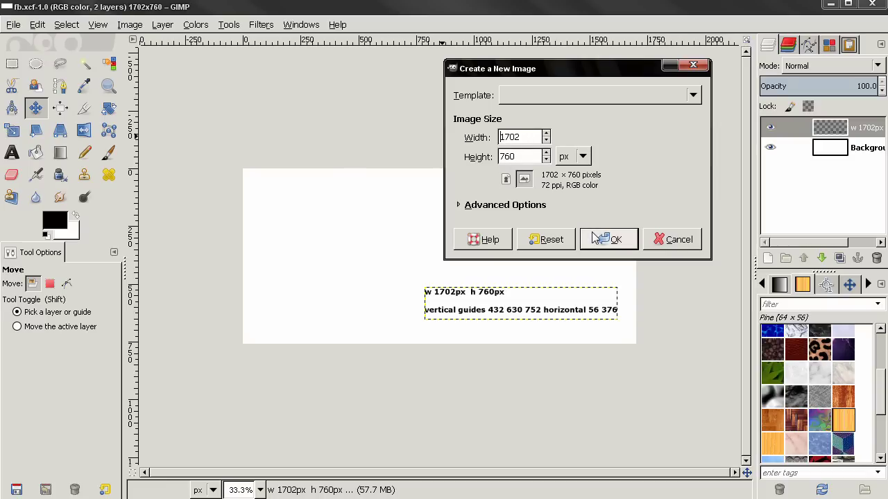
pyautogui.click(676, 239)
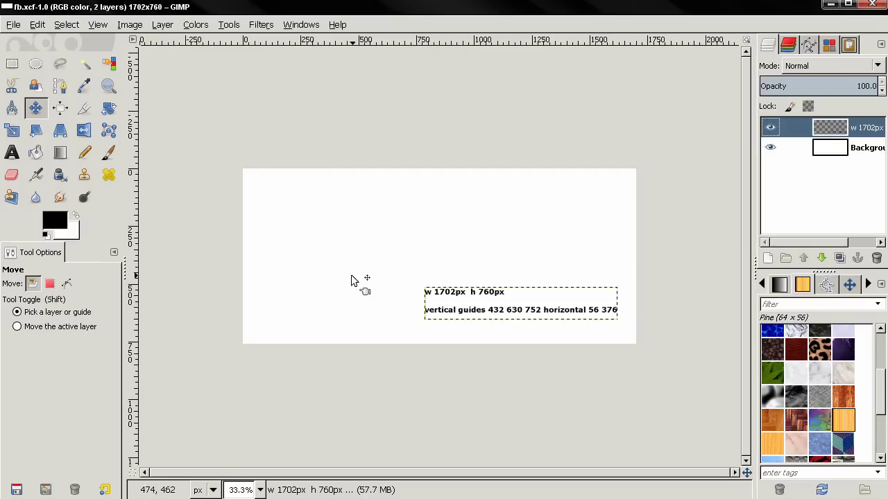
# Open Wooden Boat.jpg from the Desktop as a new top layer in fb.xcf.
pyautogui.click(15, 26)
pyautogui.click(35, 69)
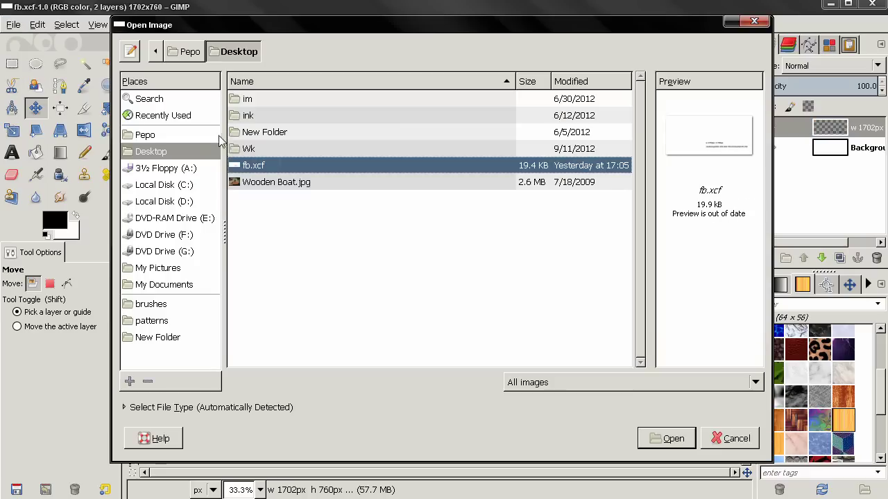
pyautogui.click(280, 183)
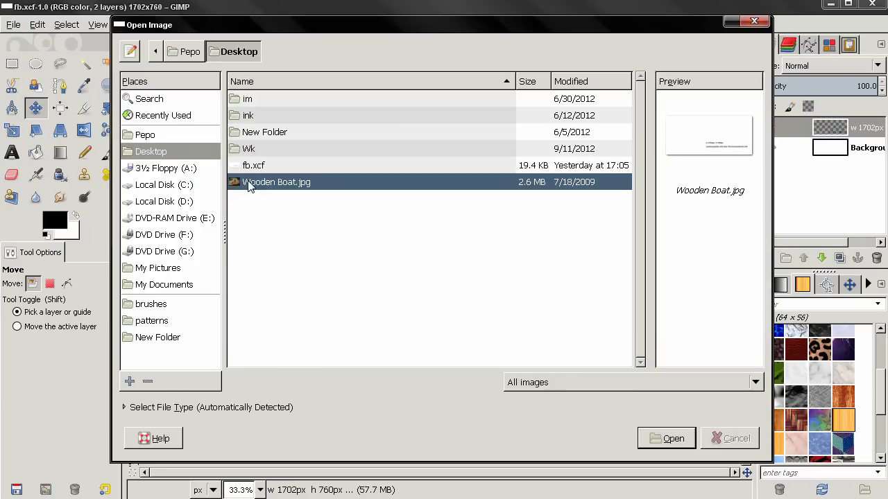
pyautogui.click(670, 439)
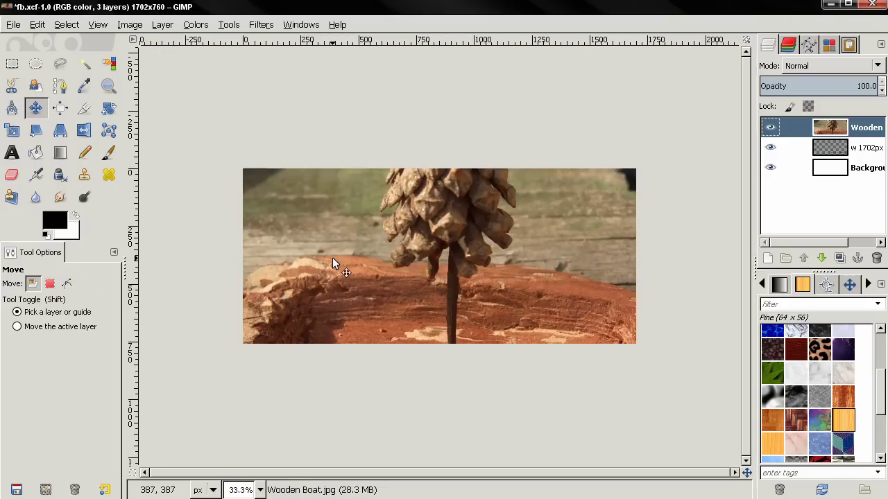
# Scale the boat photo layer proportionally to 1702 px wide and 1131 px tall.
pyautogui.click(11, 130)
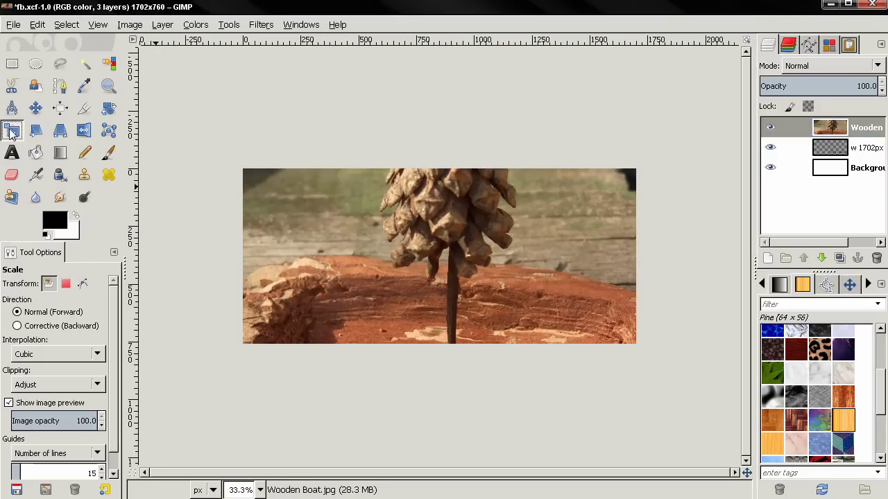
pyautogui.click(332, 220)
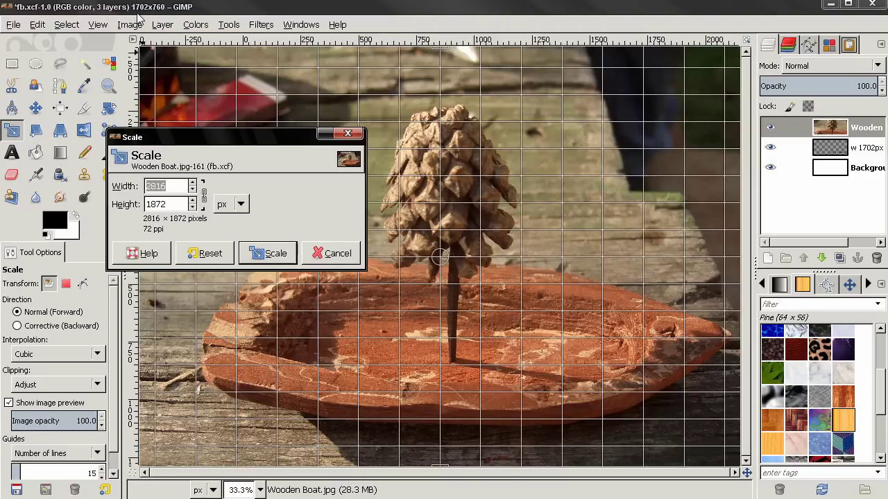
pyautogui.write('1702')
pyautogui.press('Tab')
pyautogui.click(262, 258)
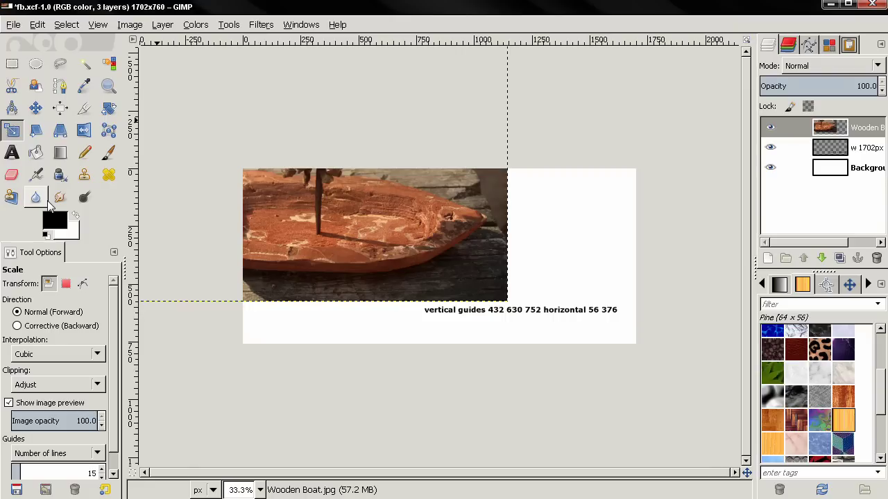
# Drag the scaled boat photo into line with the canvas's left edge.
pyautogui.click(36, 107)
pyautogui.moveTo(258, 233); pyautogui.dragTo(405, 274)
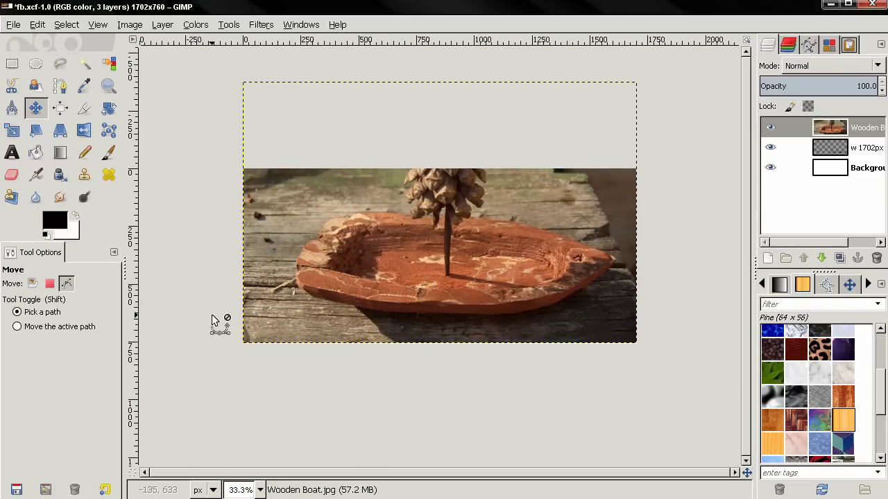
pyautogui.press('+')
pyautogui.press('+')
pyautogui.press('+')
pyautogui.press('+')
pyautogui.press('+')
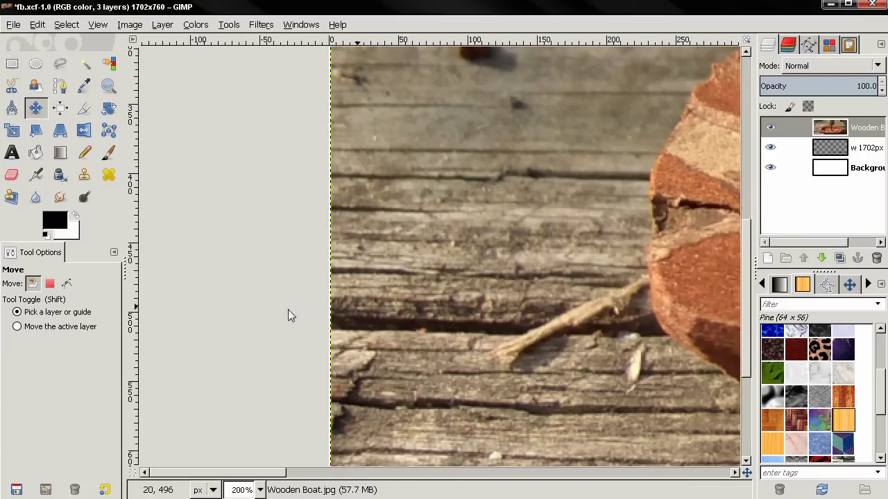
pyautogui.moveTo(356, 307)
pyautogui.mouseDown()
pyautogui.moveTo(376, 310)
pyautogui.moveTo(362, 310)
pyautogui.mouseUp()
pyautogui.scroll(3, 317, 319)
pyautogui.scroll(-3, 359, 308)
pyautogui.scroll(-4, 359, 311)
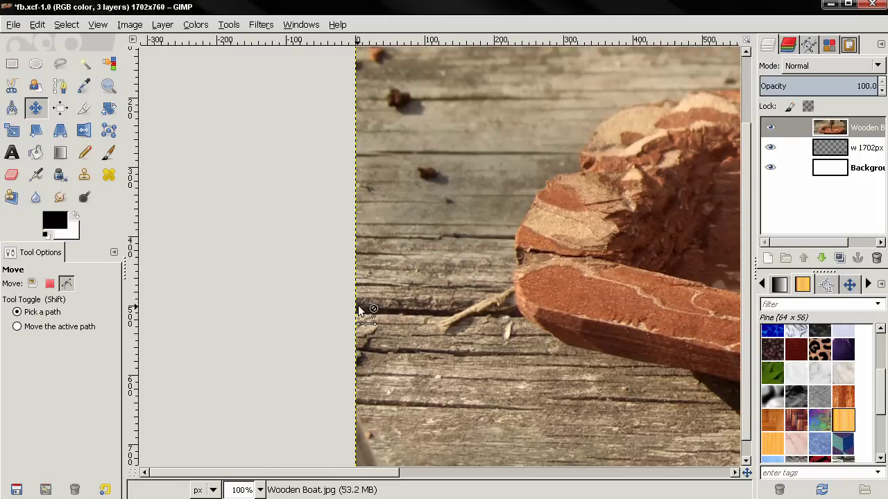
pyautogui.scroll(3, 660, 315)
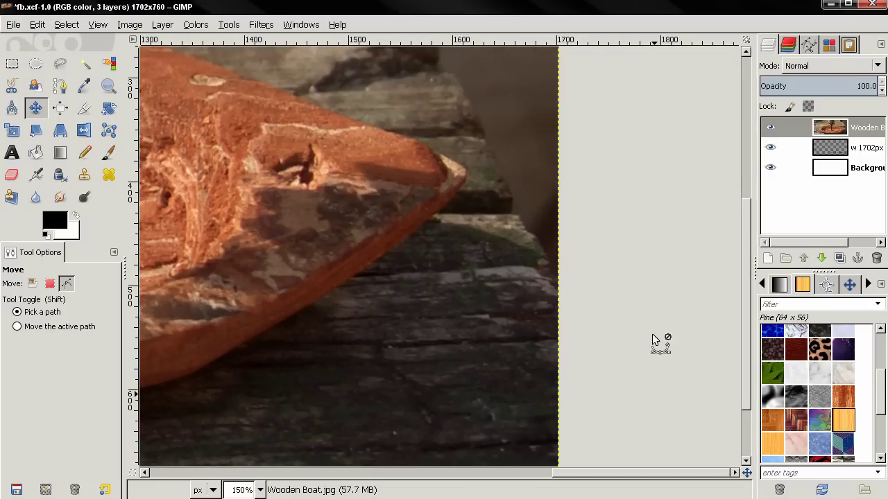
pyautogui.scroll(-3, 651, 333)
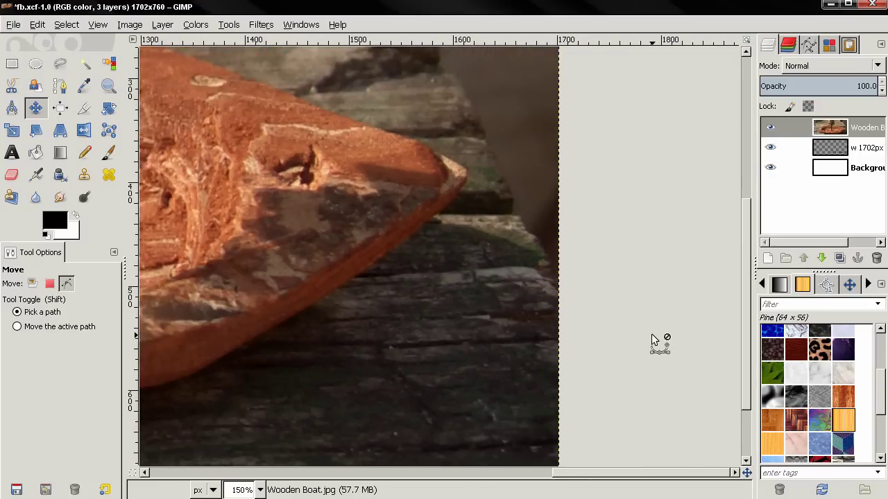
pyautogui.scroll(-1, 527, 312)
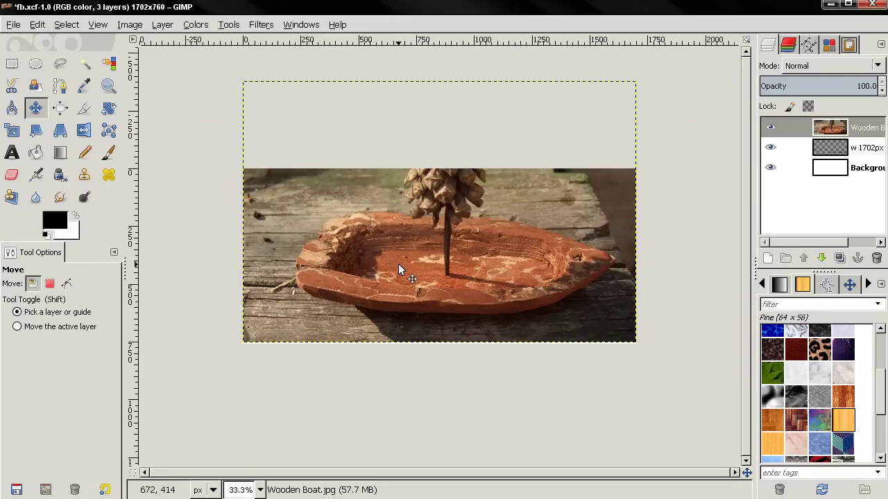
# Nudge the photo layer slightly downward to frame the pine cone and boat.
pyautogui.press('Down')
pyautogui.press('Down')
pyautogui.press('Down')
pyautogui.press('Down')
pyautogui.press('Down')
pyautogui.press('Down')
pyautogui.press('Down')
pyautogui.press('Down')
pyautogui.press('Down')
pyautogui.press('Down')
pyautogui.press('Down')
pyautogui.press('Down')
pyautogui.press('Down')
pyautogui.press('Down')
pyautogui.press('Down')
pyautogui.press('Down')
pyautogui.press('Down')
pyautogui.press('Down')
pyautogui.press('Down')
pyautogui.press('Down')
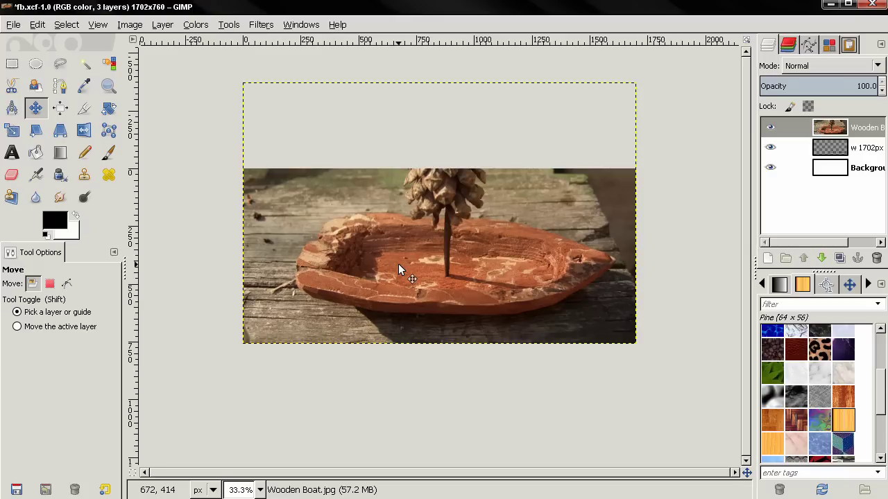
pyautogui.press('Down')
pyautogui.press('Down')
pyautogui.press('Down')
pyautogui.press('Down')
pyautogui.press('Down')
pyautogui.press('Down')
pyautogui.press('Down')
pyautogui.press('Down')
pyautogui.press('Down')
pyautogui.press('Down')
pyautogui.press('Down')
pyautogui.press('Down')
pyautogui.press('Down')
pyautogui.press('Down')
pyautogui.press('Down')
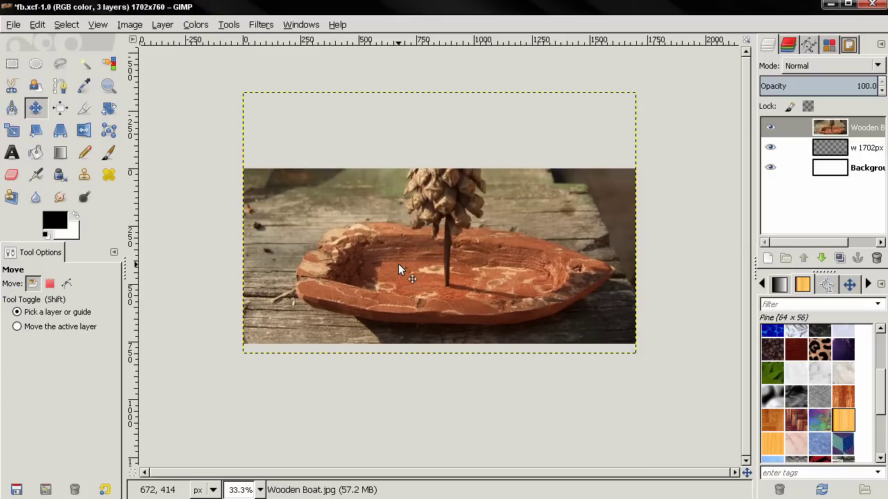
pyautogui.press('Down')
pyautogui.press('Down')
pyautogui.press('Down')
pyautogui.press('Down')
pyautogui.press('Down')
pyautogui.press('Down')
pyautogui.press('Down')
pyautogui.press('Down')
pyautogui.press('Down')
pyautogui.press('Down')
pyautogui.press('Down')
pyautogui.press('Down')
pyautogui.press('Down')
pyautogui.press('Down')
pyautogui.press('Down')
pyautogui.press('Down')
pyautogui.press('Down')
pyautogui.press('Down')
pyautogui.press('Down')
pyautogui.press('Down')
pyautogui.press('Down')
pyautogui.press('Down')
pyautogui.press('Down')
pyautogui.press('Down')
pyautogui.press('Down')
pyautogui.press('Down')
pyautogui.press('Down')
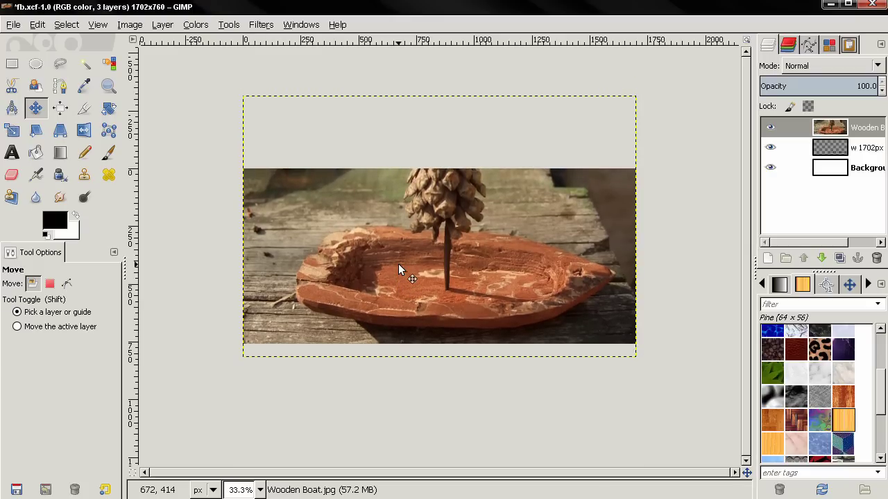
pyautogui.press('Down')
pyautogui.press('Down')
pyautogui.press('Down')
pyautogui.press('Down')
pyautogui.press('Down')
pyautogui.press('Down')
pyautogui.press('Down')
pyautogui.press('Down')
pyautogui.press('Down')
pyautogui.press('Down')
pyautogui.press('Down')
pyautogui.press('Down')
pyautogui.press('Down')
pyautogui.press('Down')
pyautogui.press('Down')
pyautogui.press('Down')
pyautogui.press('Down')
pyautogui.press('Down')
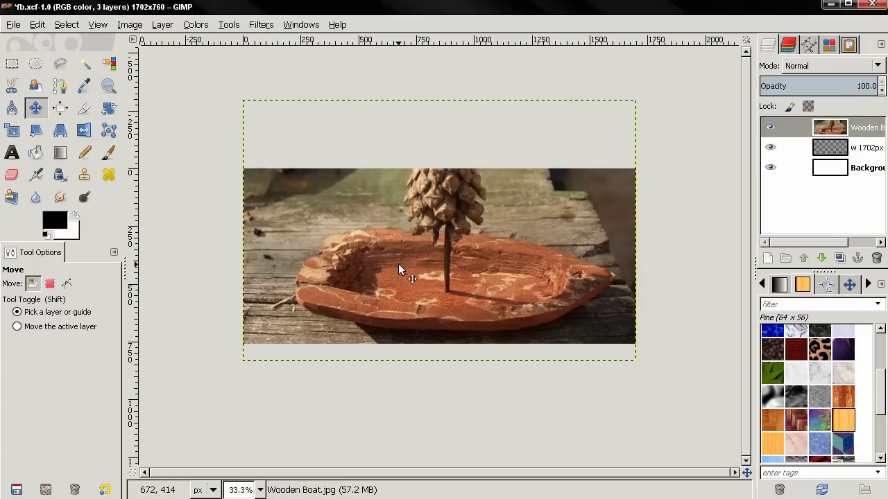
pyautogui.press('Down')
pyautogui.press('Down')
pyautogui.press('Down')
pyautogui.press('Down')
pyautogui.press('Down')
pyautogui.press('Down')
pyautogui.press('Down')
pyautogui.press('Down')
pyautogui.press('Down')
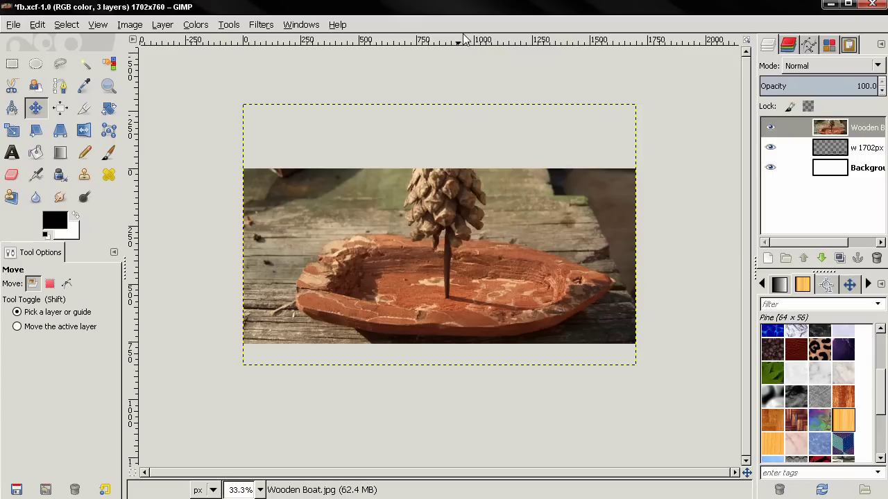
# Apply Layer to Image Size to the Wooden Boat layer so it matches the 1702×760 canvas.
pyautogui.click(165, 25)
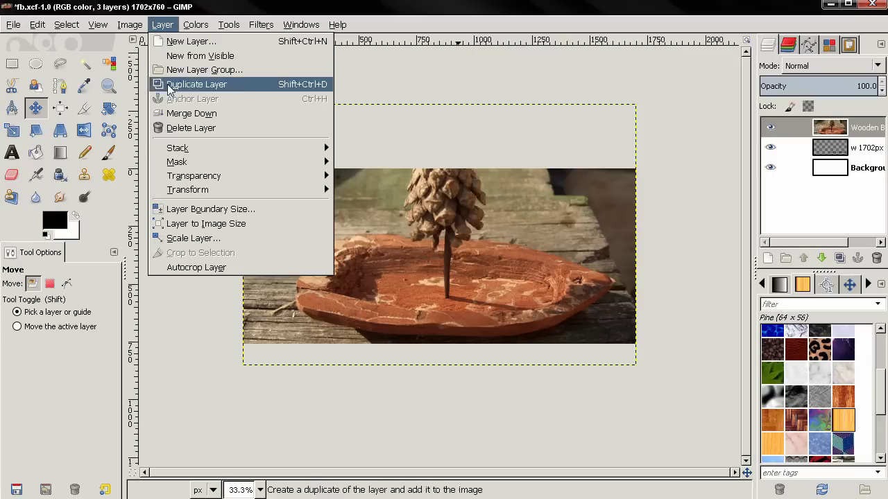
pyautogui.click(212, 226)
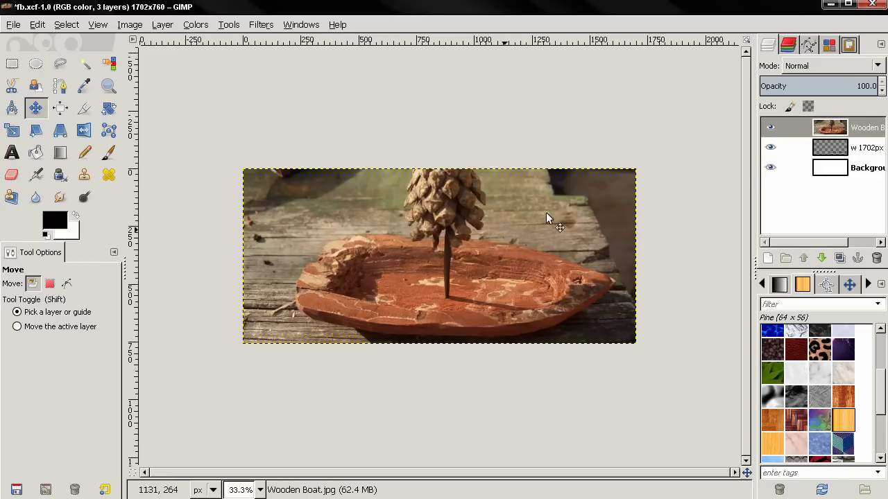
# Raise the guide-notes text layer above the photo and place a first horizontal guide.
pyautogui.moveTo(836, 148); pyautogui.dragTo(828, 126)
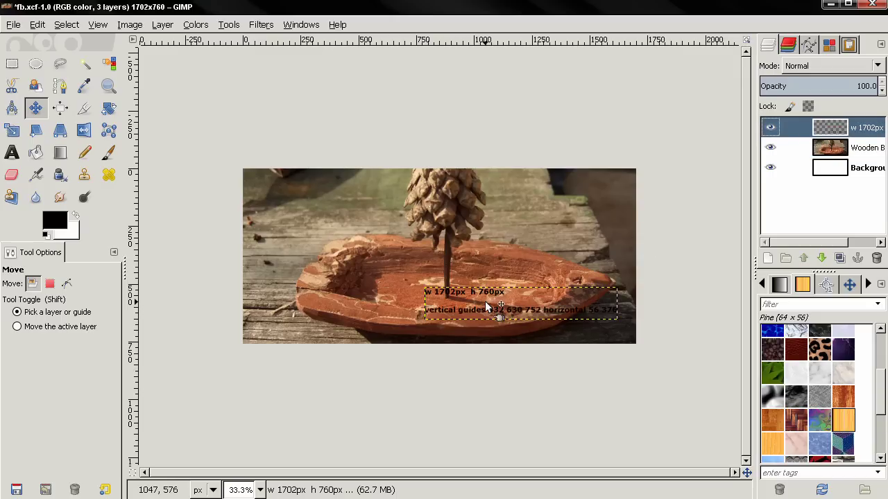
pyautogui.press('+')
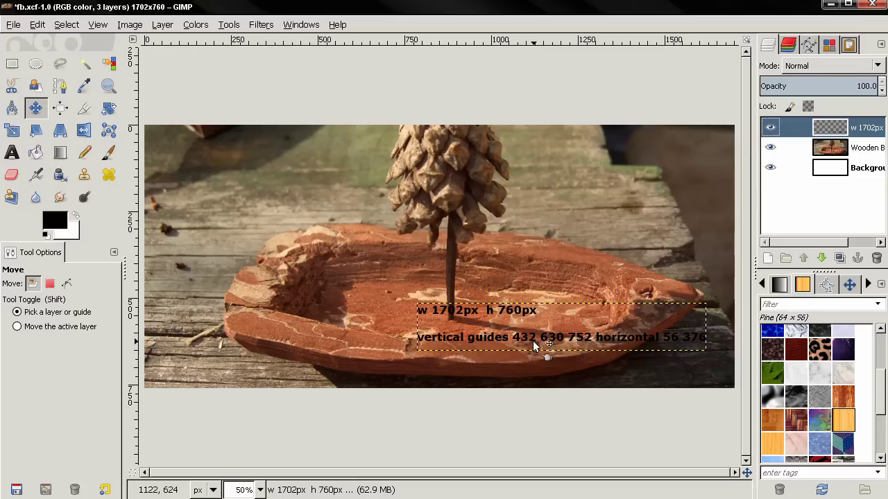
pyautogui.moveTo(258, 45); pyautogui.dragTo(147, 489)
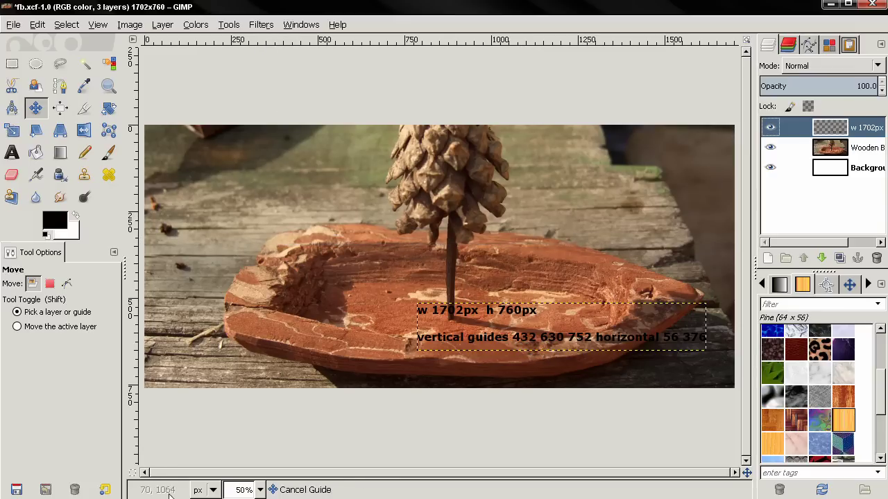
pyautogui.moveTo(310, 496); pyautogui.dragTo(269, 275)
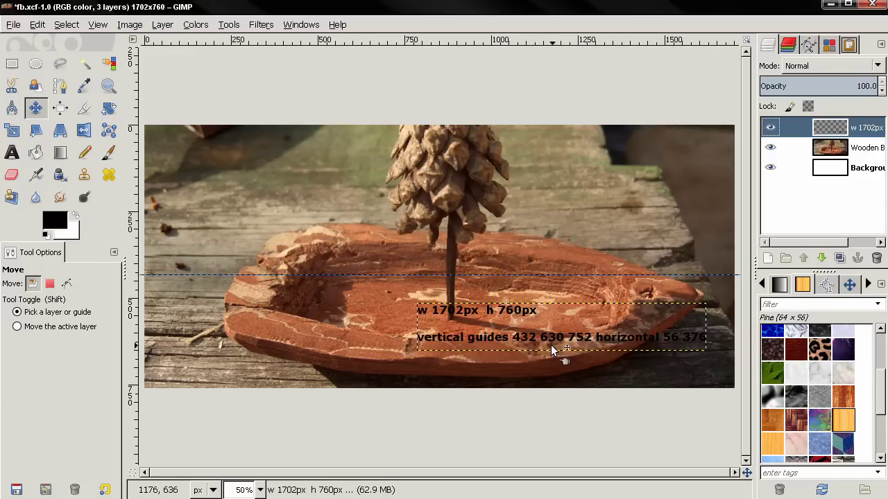
# Add two more horizontal guides and vertical guides at 56 and 376 px.
pyautogui.moveTo(269, 46); pyautogui.dragTo(243, 344)
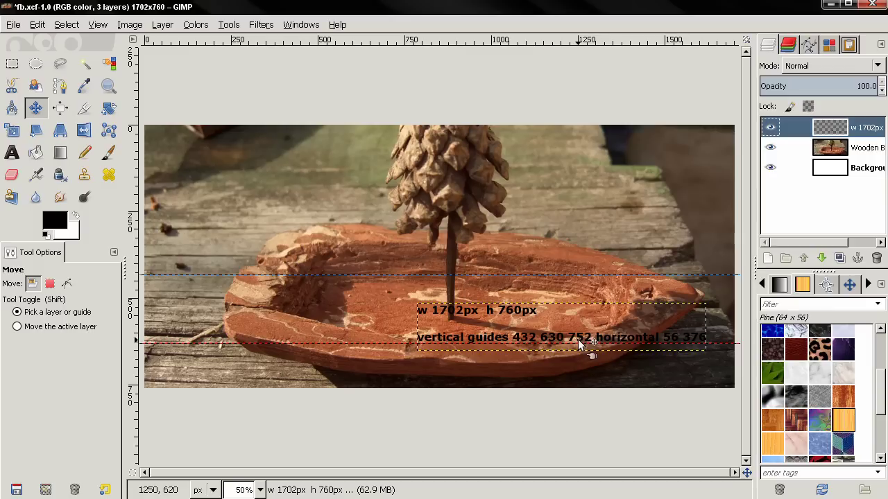
pyautogui.moveTo(262, 41); pyautogui.dragTo(245, 386)
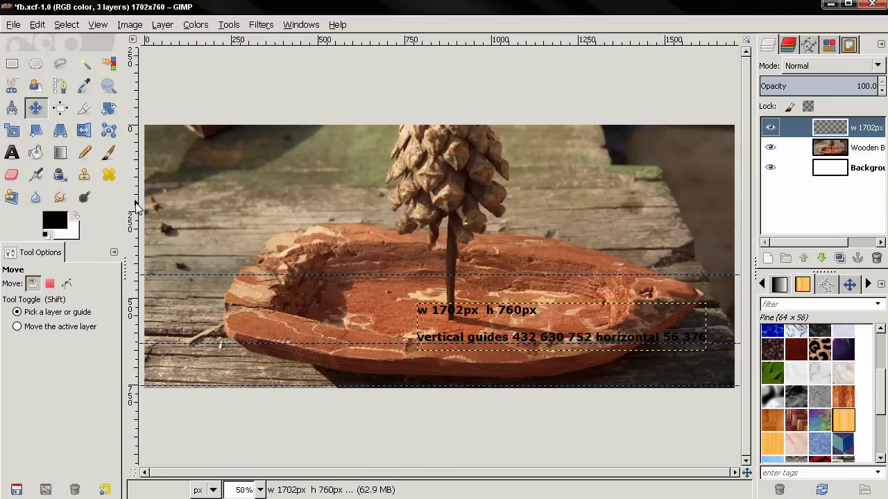
pyautogui.moveTo(134, 194); pyautogui.dragTo(163, 194)
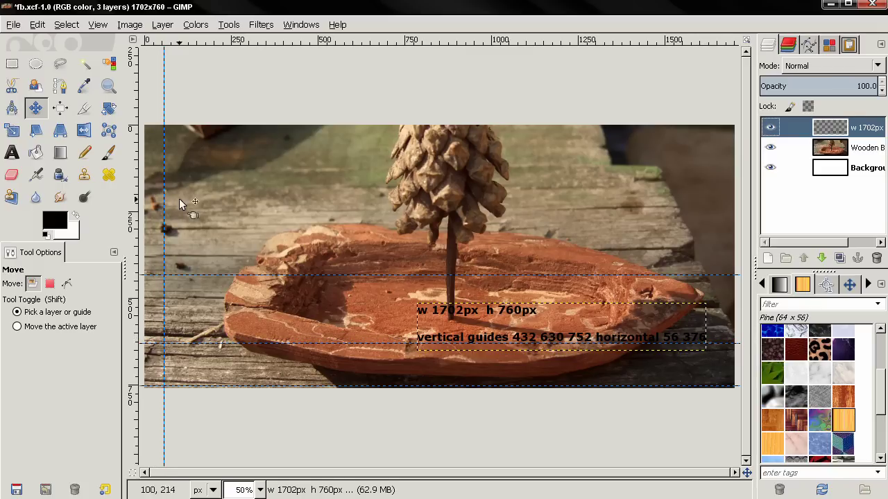
pyautogui.moveTo(137, 181); pyautogui.dragTo(275, 195)
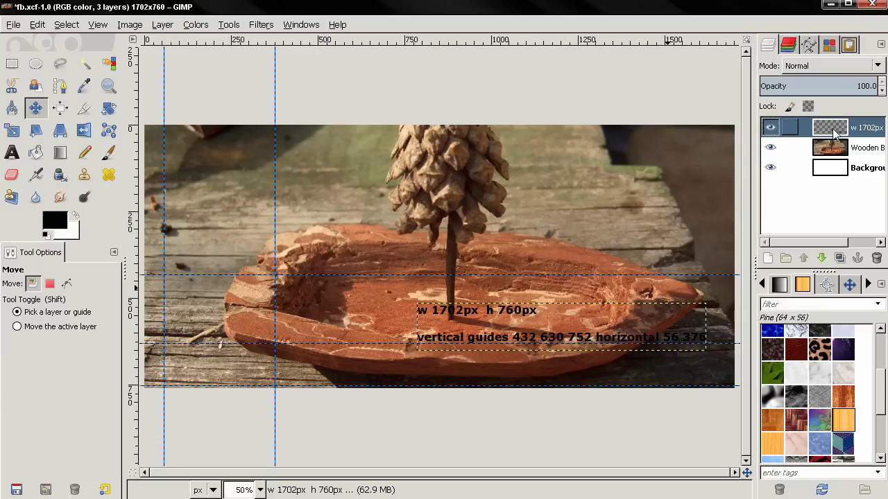
# Delete the guide-notes text layer from the Layers panel.
pyautogui.click(876, 258)
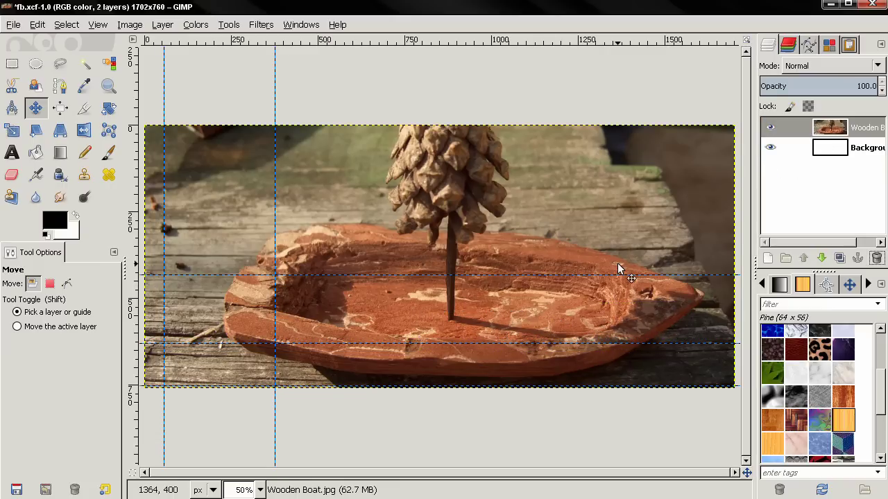
# Select the full width of the boat photo from the top edge down to the 630 px guide.
pyautogui.click(12, 63)
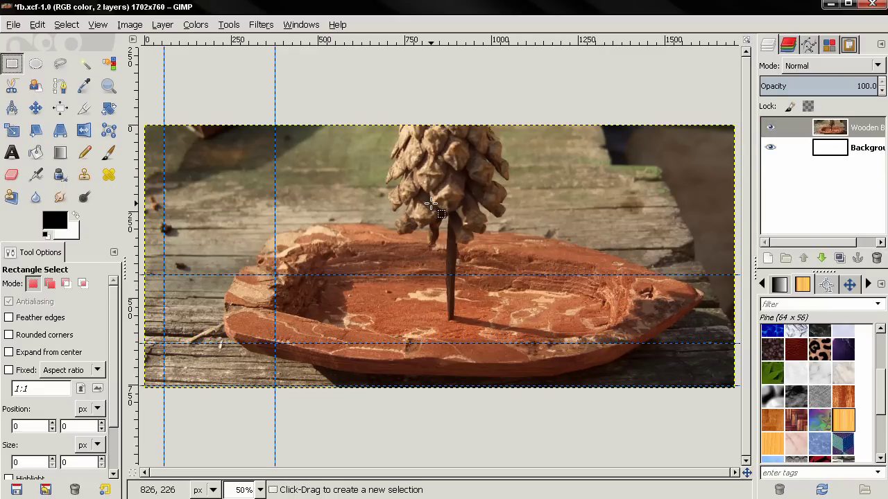
pyautogui.press('-')
pyautogui.moveTo(214, 141); pyautogui.dragTo(644, 311)
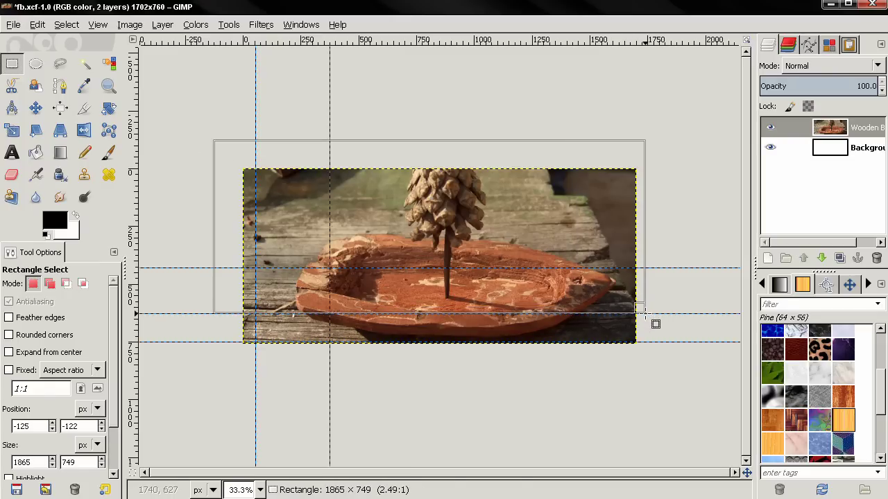
pyautogui.scroll(3, 645, 337)
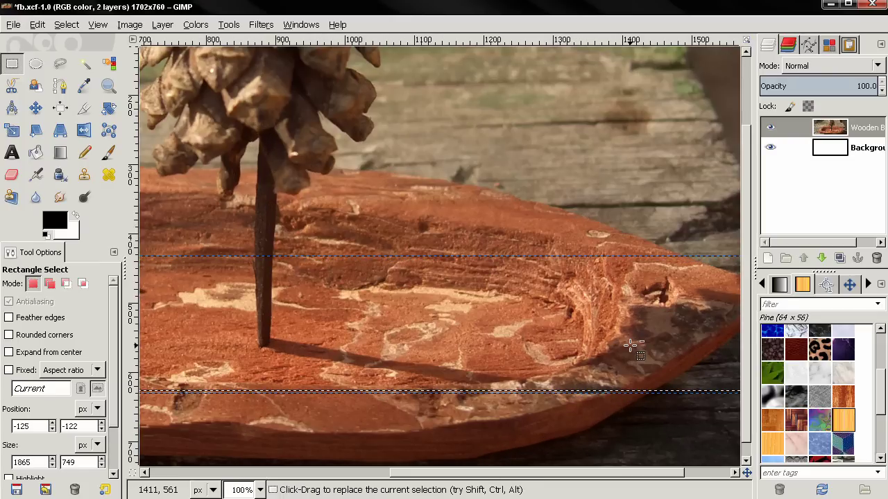
pyautogui.scroll(-3, 631, 346)
pyautogui.scroll(1, 606, 229)
pyautogui.moveTo(576, 259); pyautogui.dragTo(556, 262)
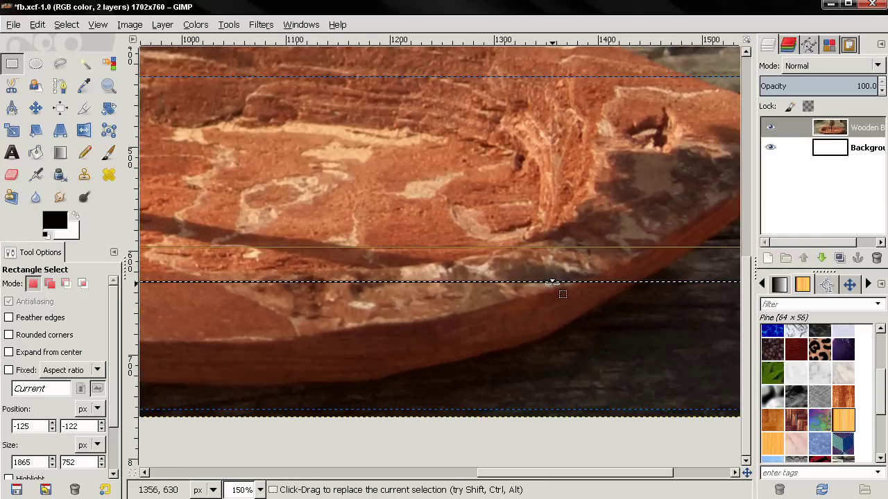
pyautogui.keyDown('ctrl'); pyautogui.scroll(-3, 549, 236); pyautogui.keyUp('ctrl')
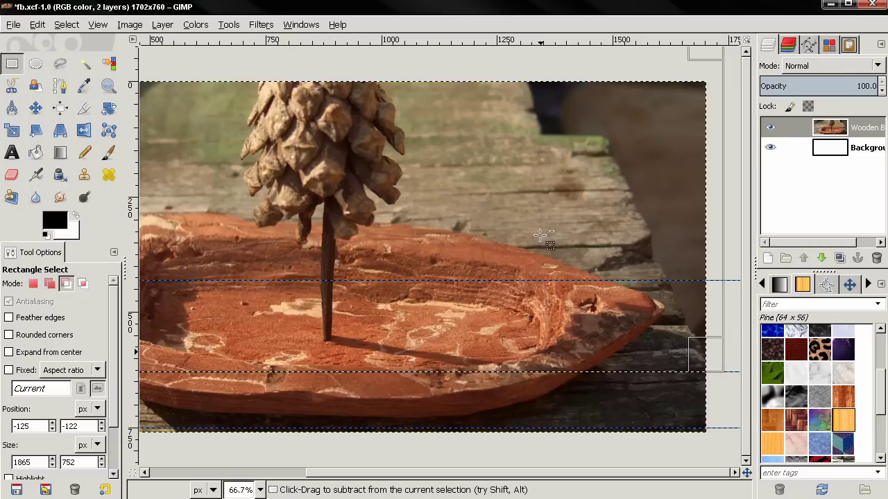
pyautogui.keyDown('ctrl'); pyautogui.scroll(-1, 290, 139); pyautogui.keyUp('ctrl')
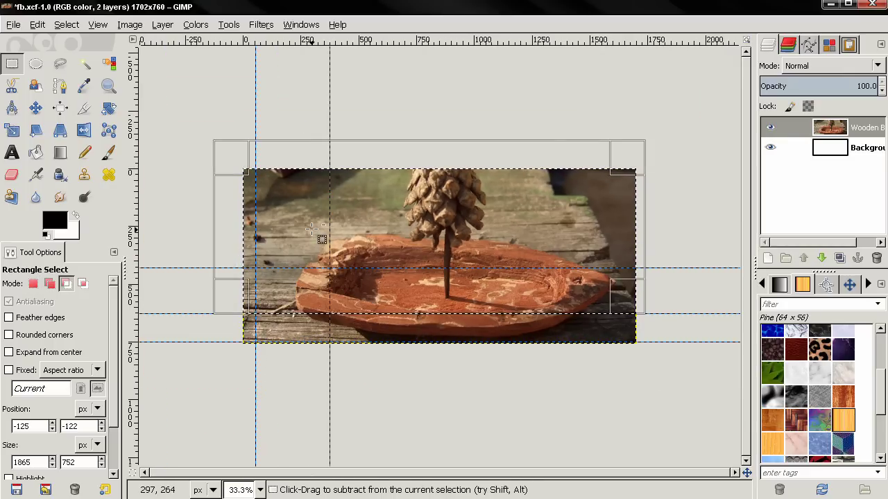
# Copy the selected strip and paste it into a new blank image.
pyautogui.hotkey('ctrl', 'c')
pyautogui.click(13, 25)
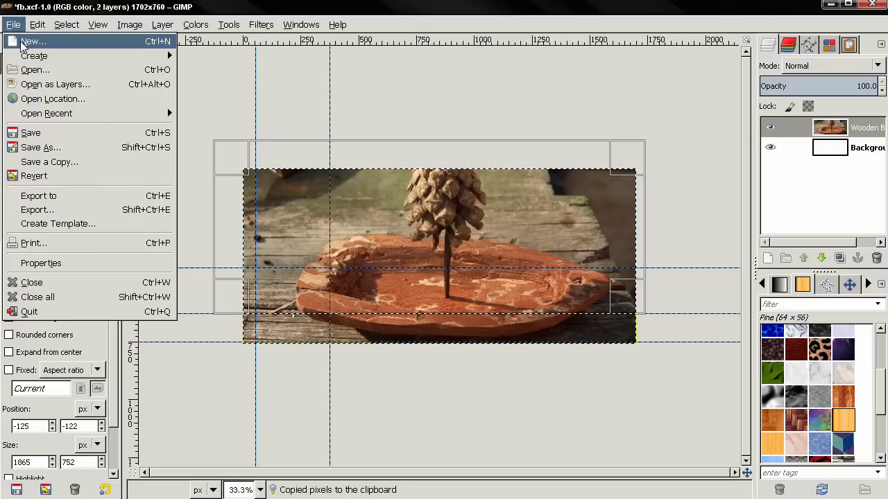
pyautogui.click(21, 43)
pyautogui.click(602, 239)
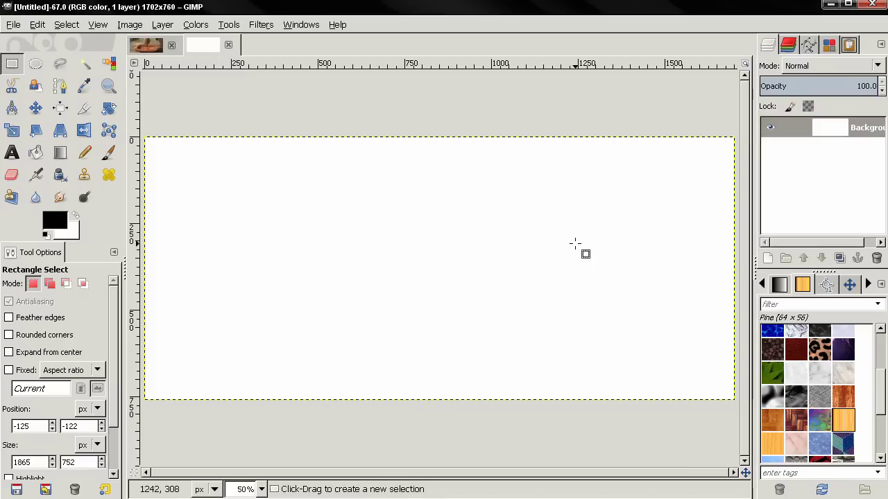
pyautogui.press('ctrl')
pyautogui.hotkey('ctrl', 'v')
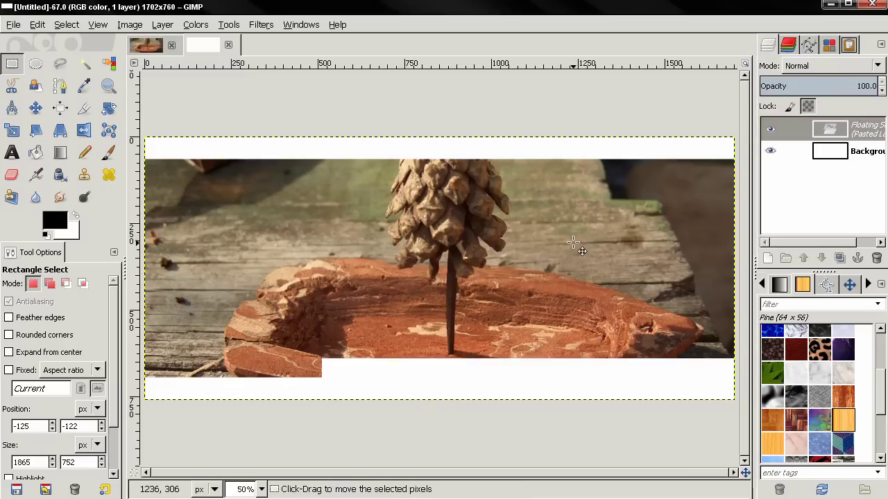
# Make the paste its own layer, delete Background, and fit the canvas to 1702×630.
pyautogui.rightClick(818, 131)
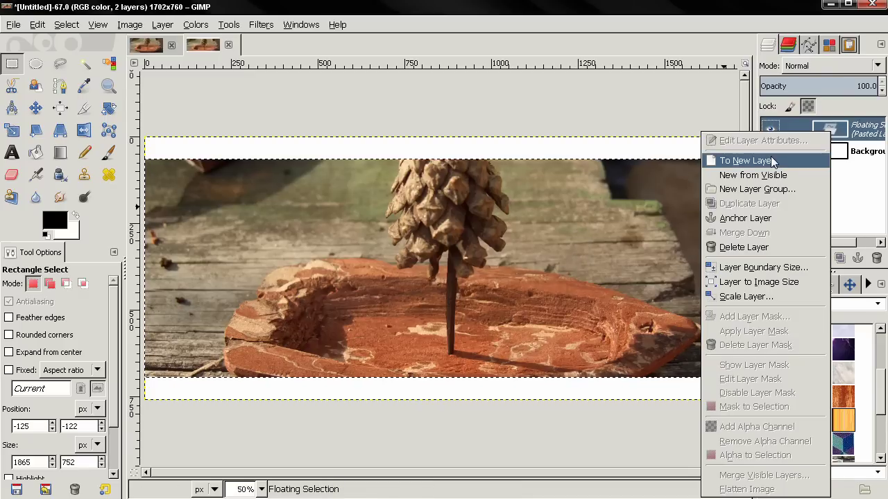
pyautogui.click(770, 156)
pyautogui.click(833, 149)
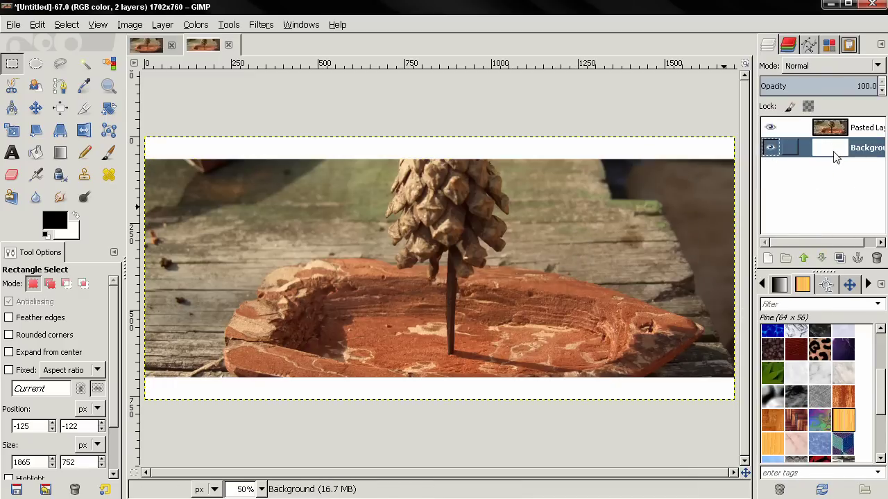
pyautogui.click(876, 258)
pyautogui.click(131, 25)
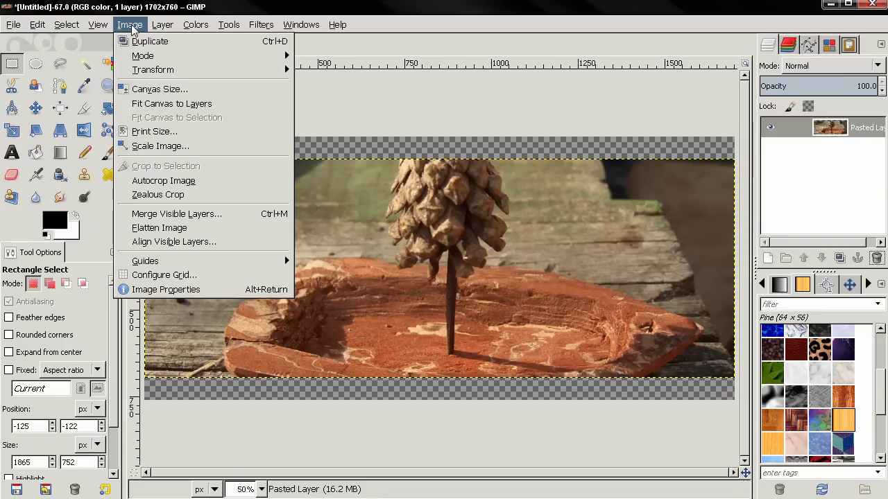
pyautogui.click(149, 104)
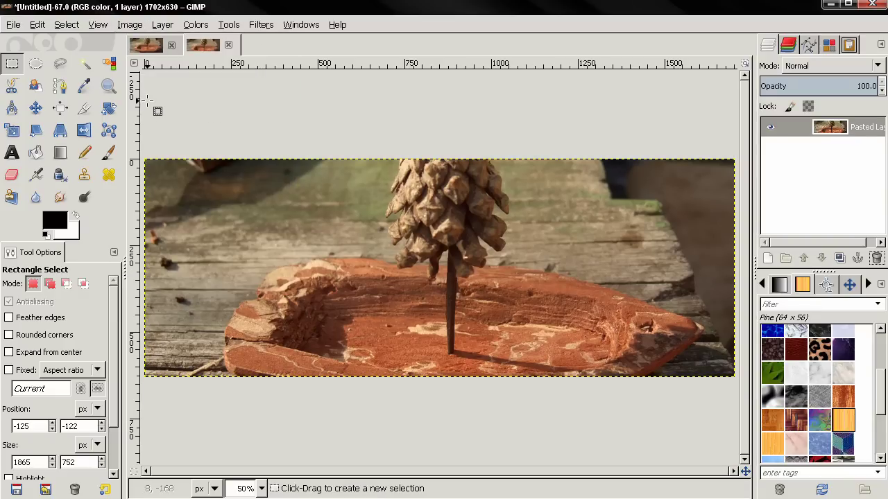
# Export the cover image to the Desktop as cover.jpeg.
pyautogui.click(14, 25)
pyautogui.click(41, 201)
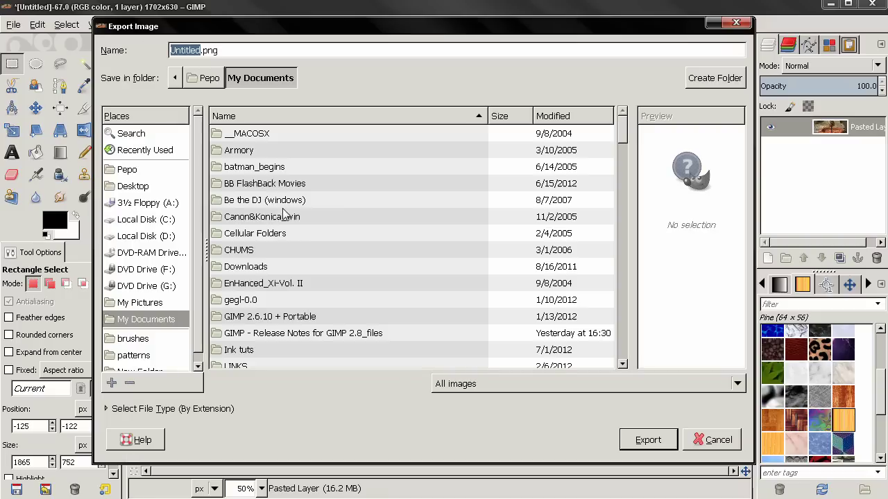
pyautogui.click(163, 185)
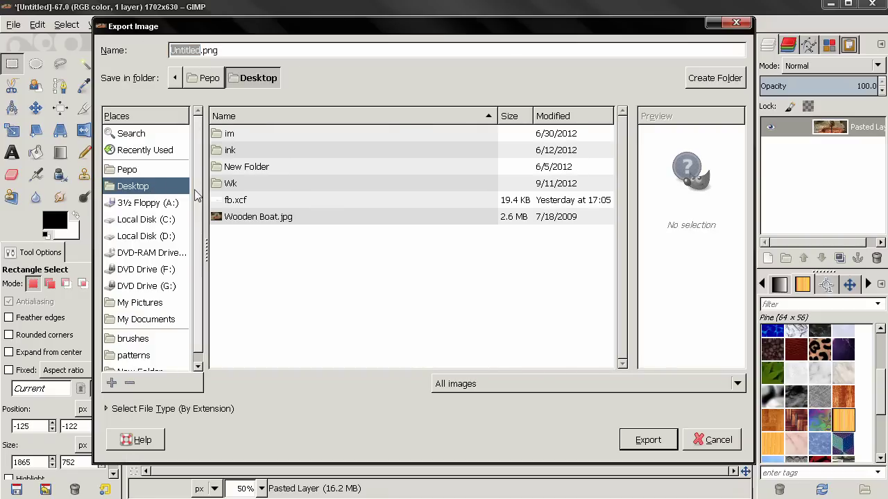
pyautogui.tripleClick(228, 51)
pyautogui.write('cover.jpeg')
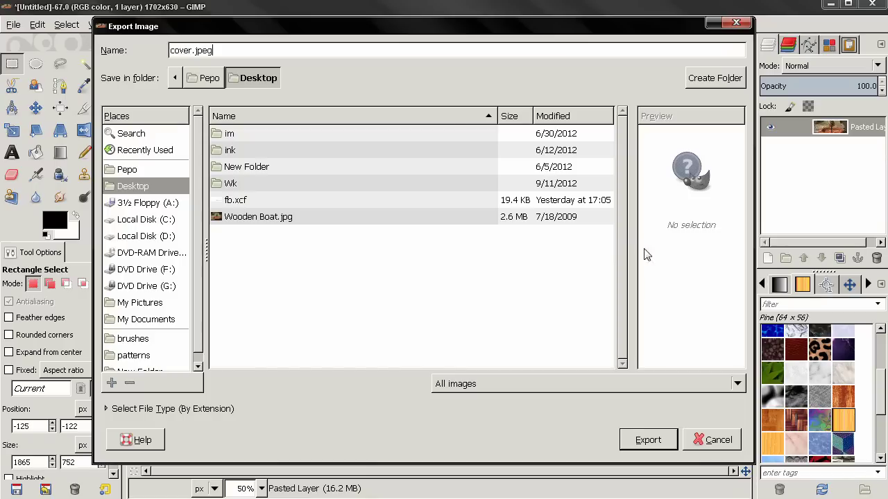
pyautogui.click(644, 441)
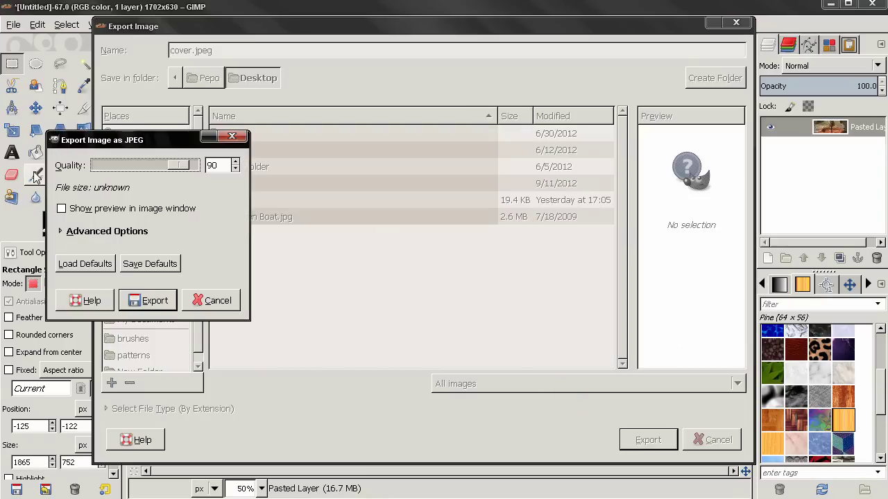
# Export at quality 100, Optimize and Progressive off, floating-point DCT, then close the image.
pyautogui.click(118, 231)
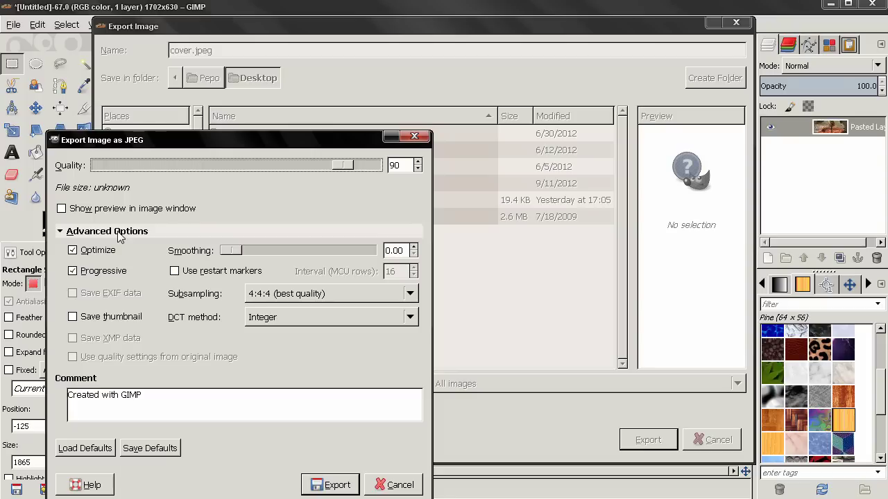
pyautogui.click(72, 250)
pyautogui.click(73, 270)
pyautogui.moveTo(342, 165); pyautogui.dragTo(372, 165)
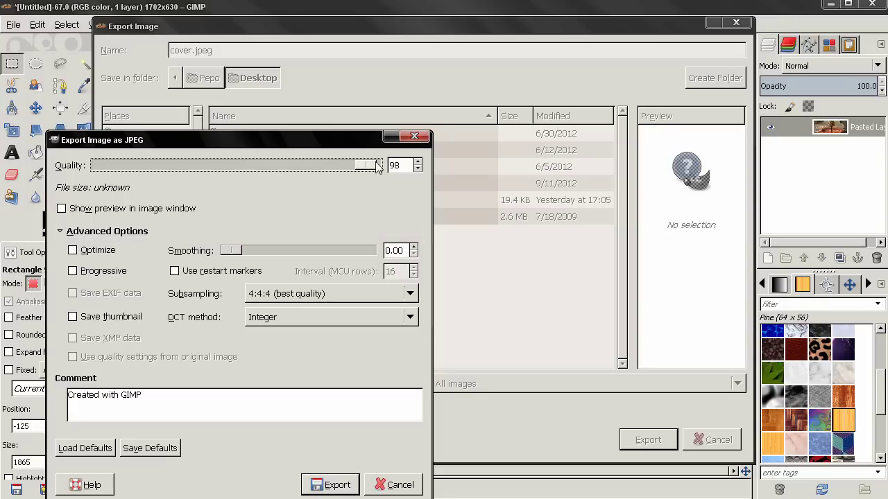
pyautogui.click(326, 317)
pyautogui.click(321, 333)
pyautogui.click(326, 485)
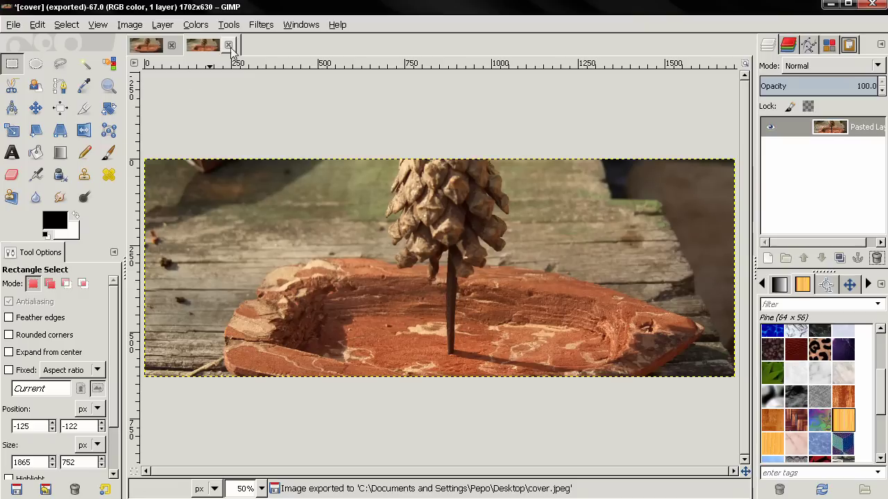
pyautogui.click(228, 45)
# Close the cover image without saving and clear the selection in fb.xcf.
pyautogui.click(418, 342)
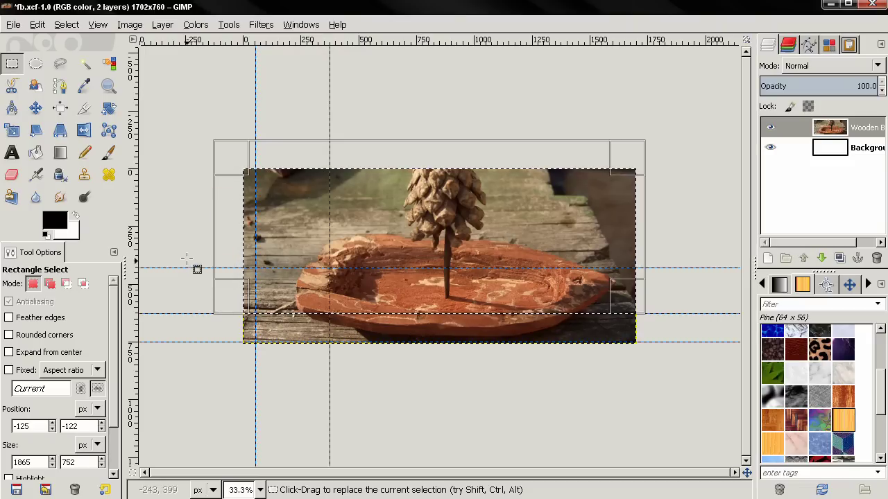
pyautogui.click(233, 292)
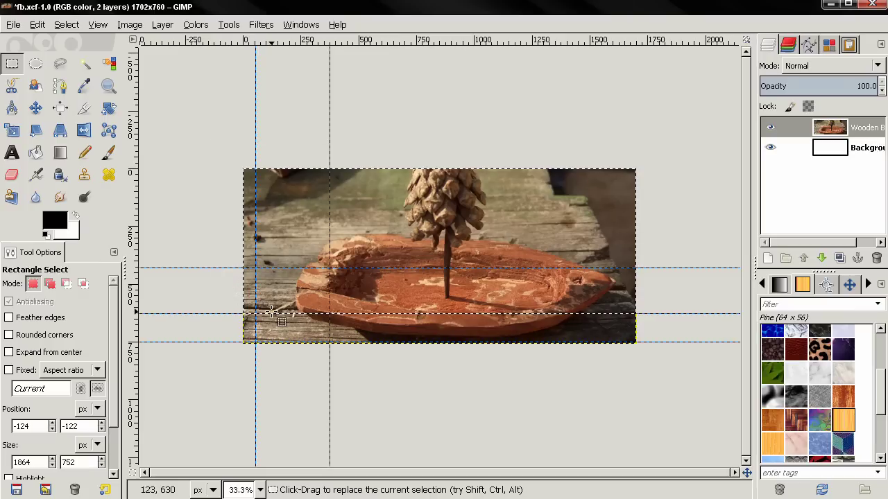
pyautogui.hotkey('ctrl', 'shift', 'a')
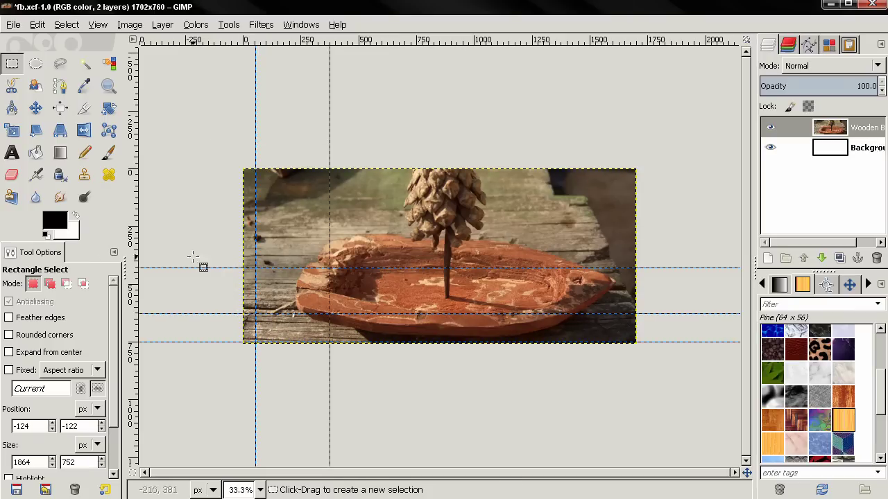
# Select a 320×320 square at the plate's left edge and copy it.
pyautogui.press('+')
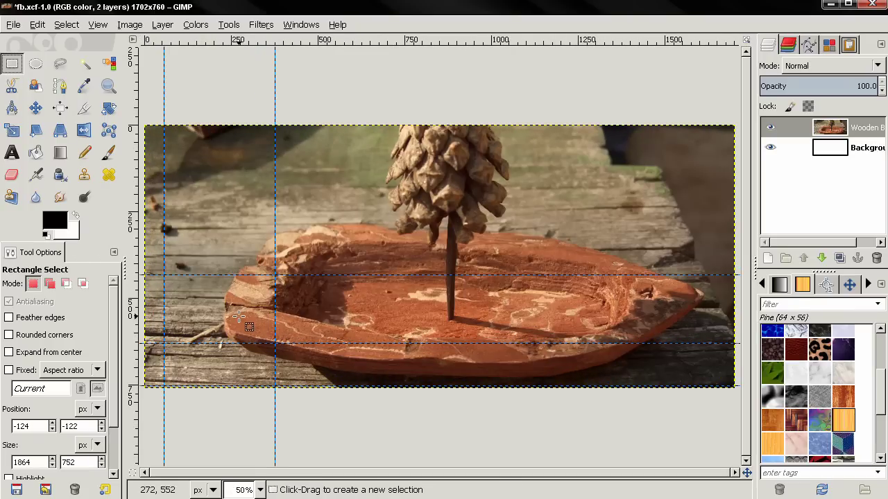
pyautogui.scroll(1, 244, 314)
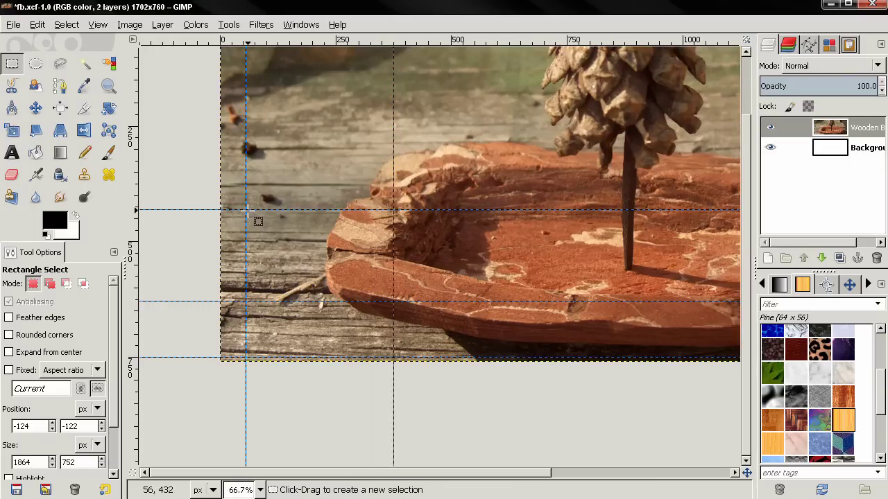
pyautogui.moveTo(246, 211); pyautogui.dragTo(394, 357)
pyautogui.scroll(2, 332, 332)
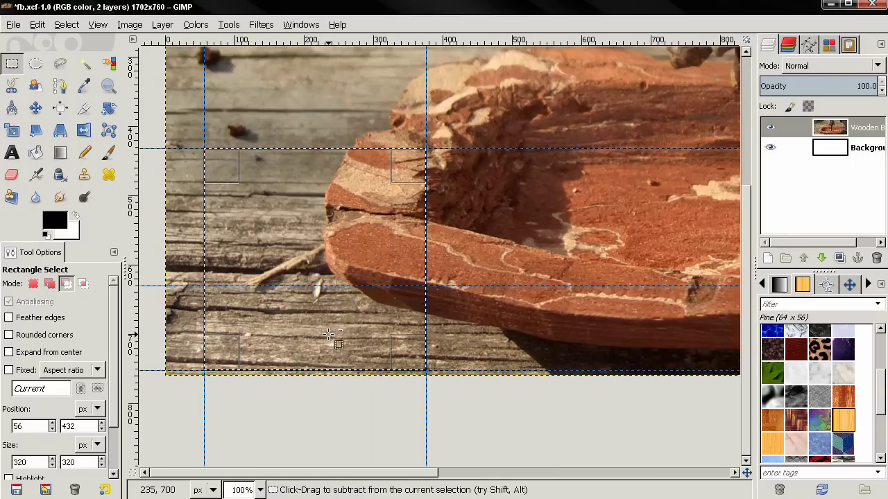
pyautogui.moveTo(297, 298); pyautogui.dragTo(349, 321)
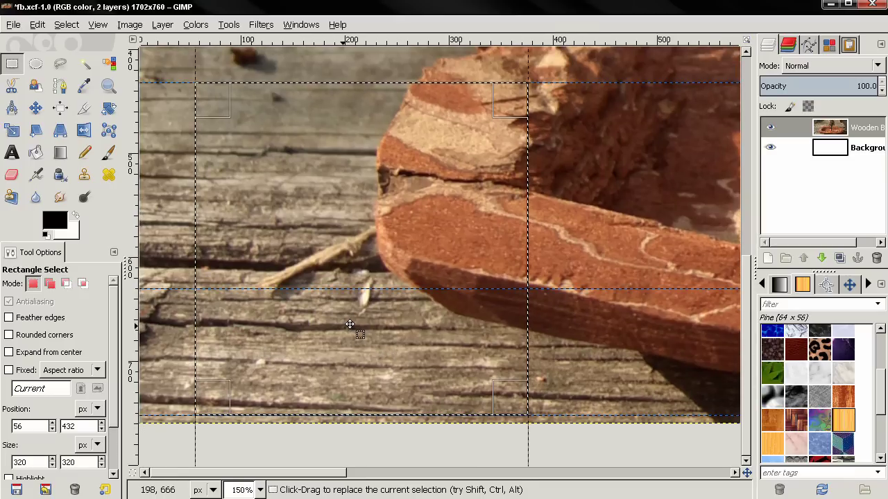
pyautogui.hotkey('ctrl', 'c')
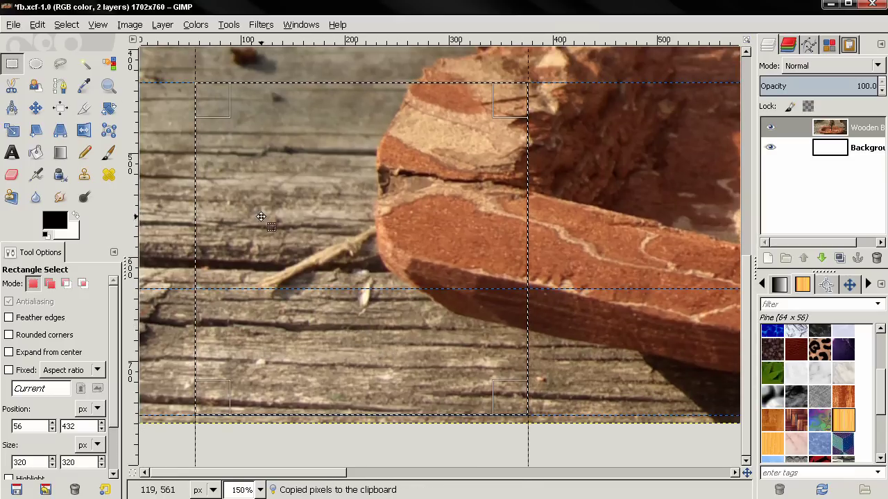
# Create a new 1702×760 image and paste the copied square into it.
pyautogui.click(14, 24)
pyautogui.click(31, 39)
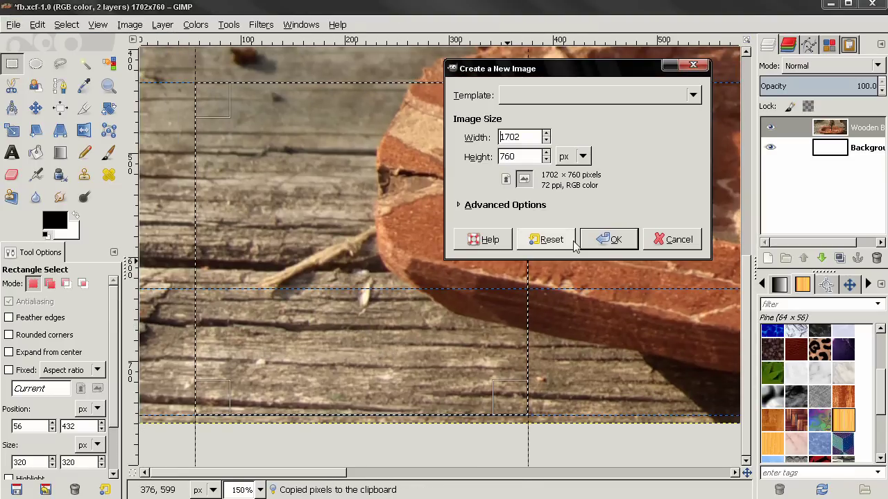
pyautogui.click(596, 238)
pyautogui.press('ctrl')
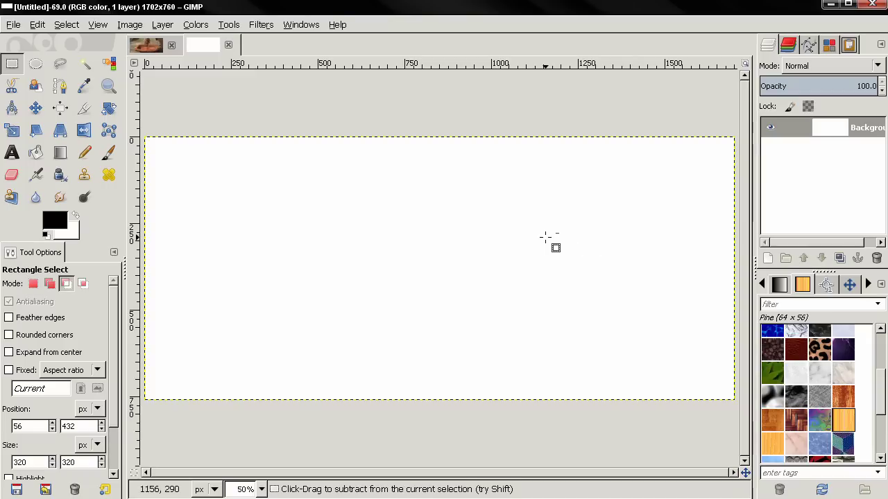
pyautogui.hotkey('ctrl', 'v')
# Make the paste its own layer, delete the white Background, and fit the canvas to 320×320.
pyautogui.rightClick(831, 137)
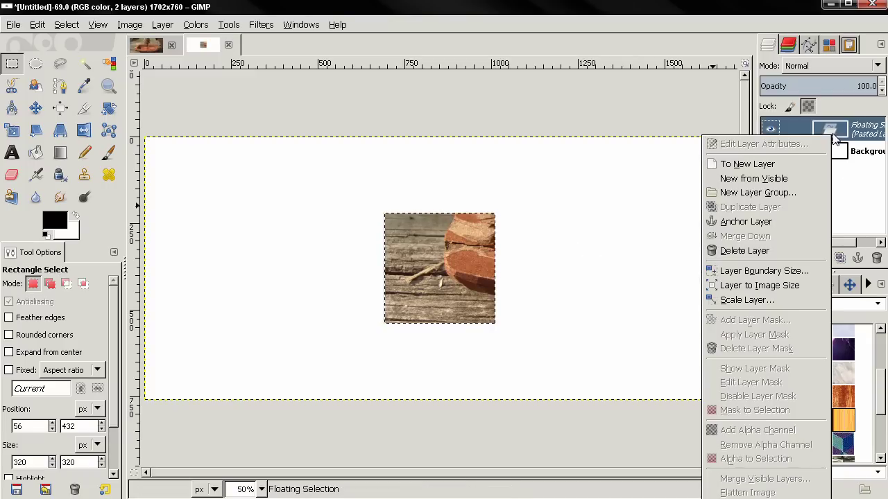
pyautogui.click(747, 164)
pyautogui.click(860, 147)
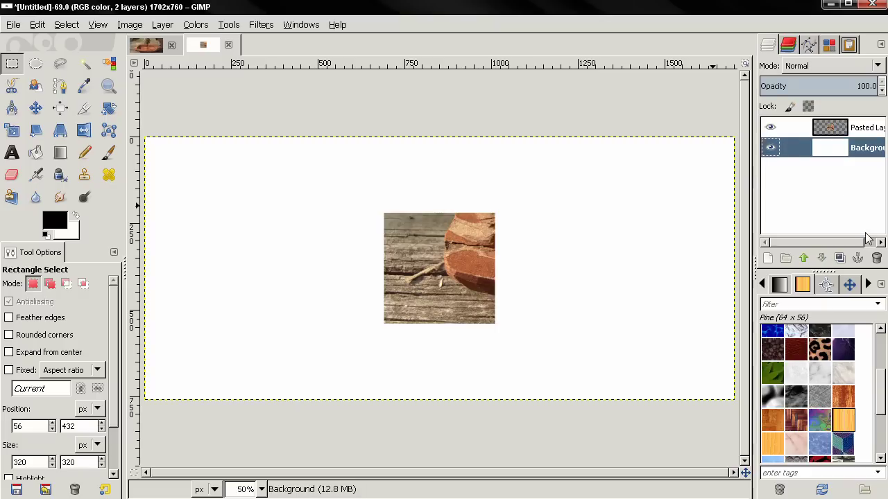
pyautogui.click(875, 258)
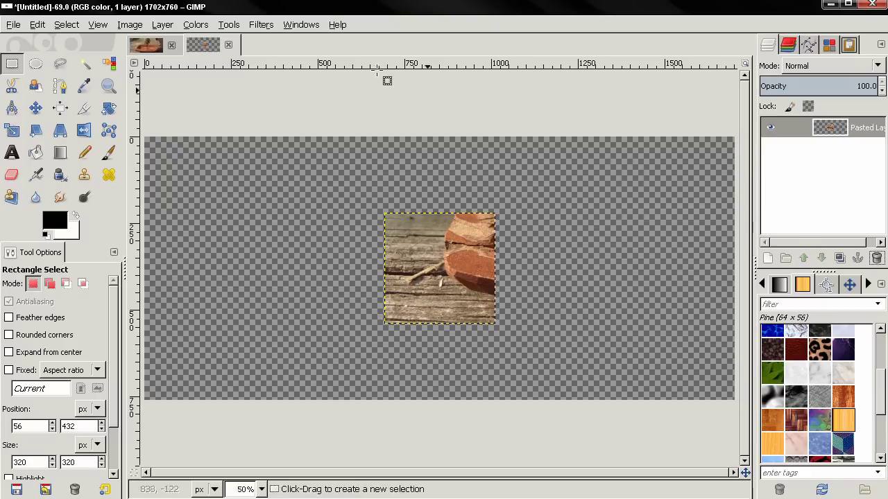
pyautogui.click(144, 27)
pyautogui.click(166, 104)
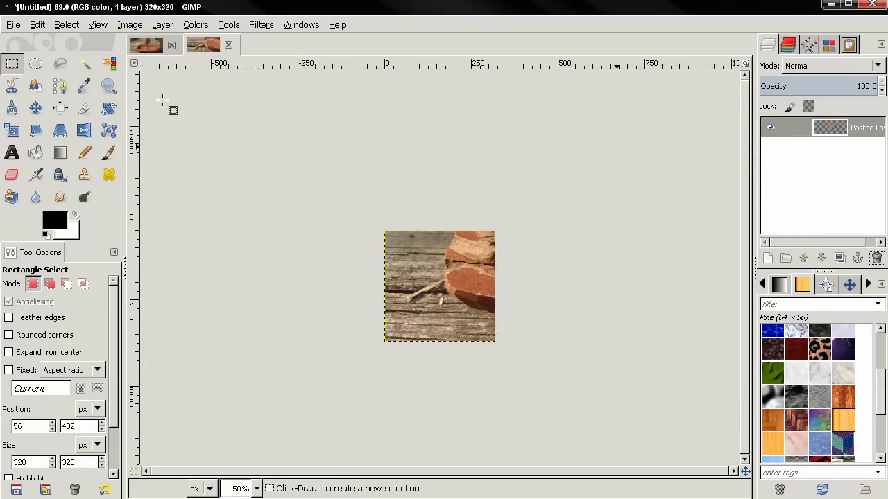
pyautogui.click(13, 25)
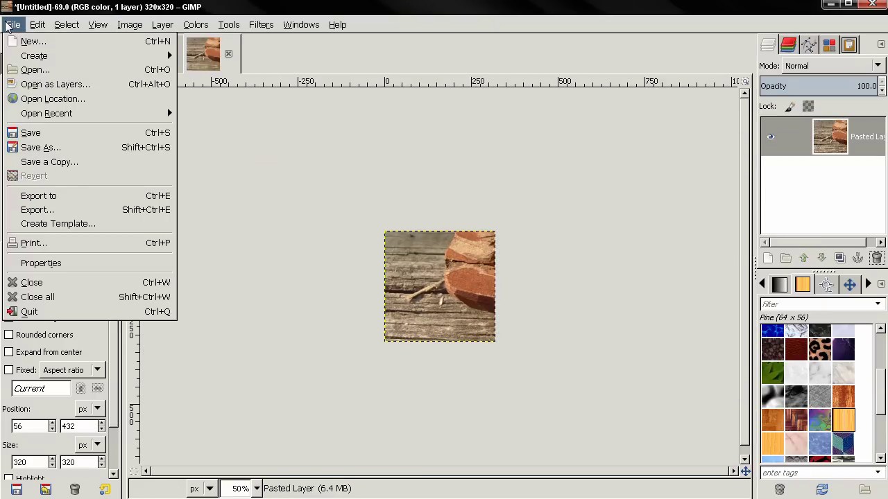
# Export the square as profile.jpeg on the Desktop.
pyautogui.click(55, 209)
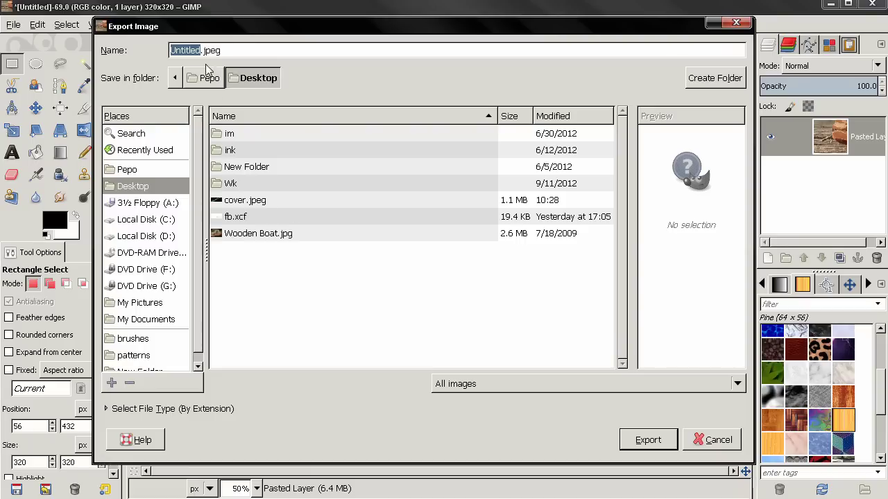
pyautogui.write('prof')
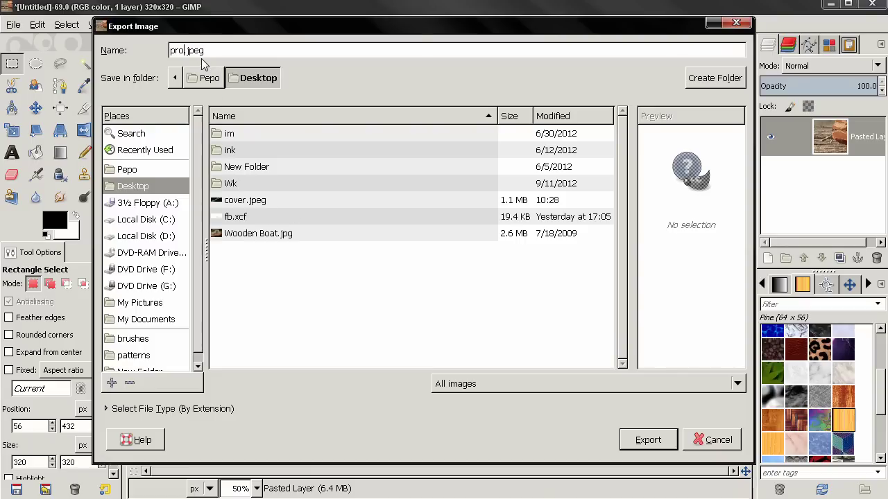
pyautogui.click(646, 440)
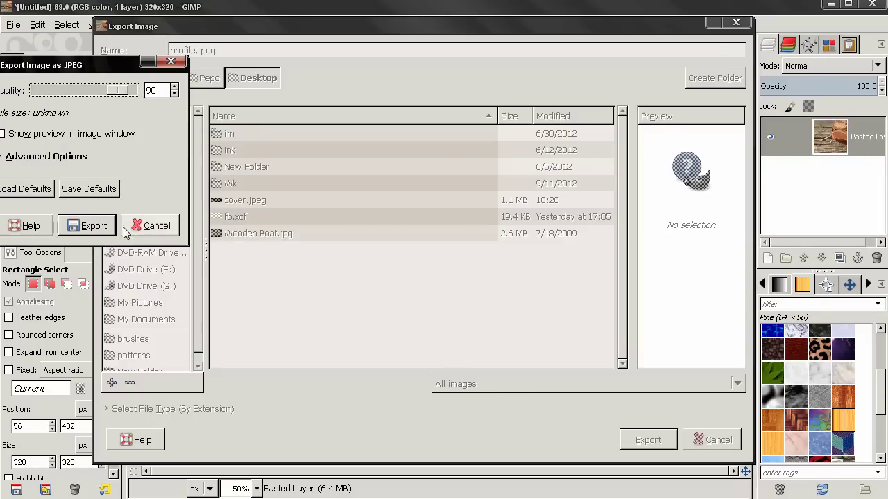
# Set JPEG quality 100 with Floating-Point DCT and optimisation off, then finish the export.
pyautogui.click(45, 157)
pyautogui.click(35, 175)
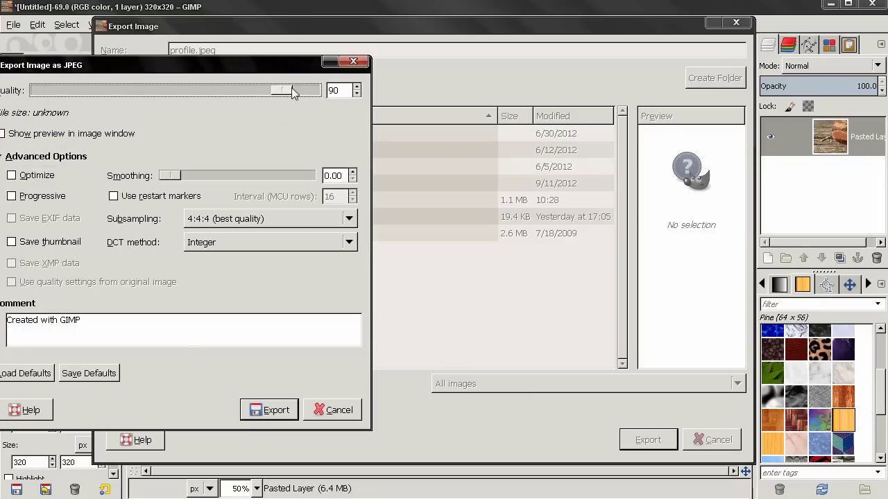
pyautogui.moveTo(281, 90); pyautogui.dragTo(316, 90)
pyautogui.click(212, 242)
pyautogui.click(215, 259)
pyautogui.click(269, 410)
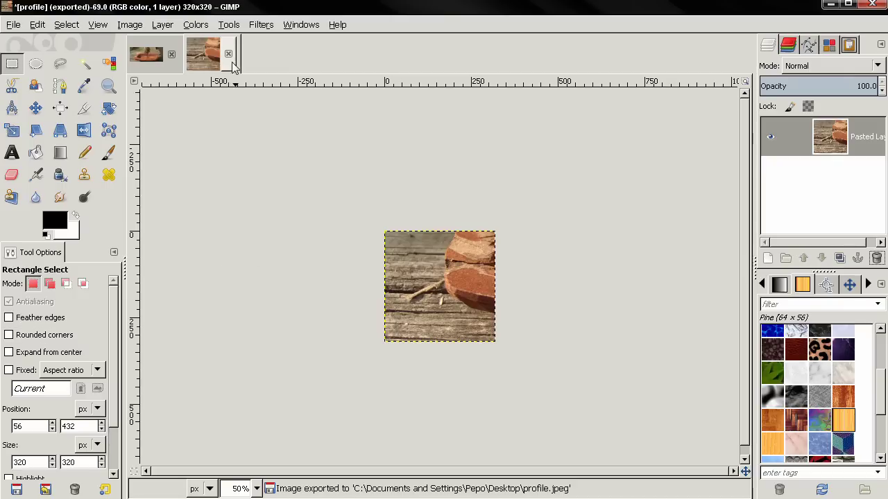
# Close profile.jpeg without saving and view fb.xcf again at 50% zoom.
pyautogui.click(229, 55)
pyautogui.click(446, 337)
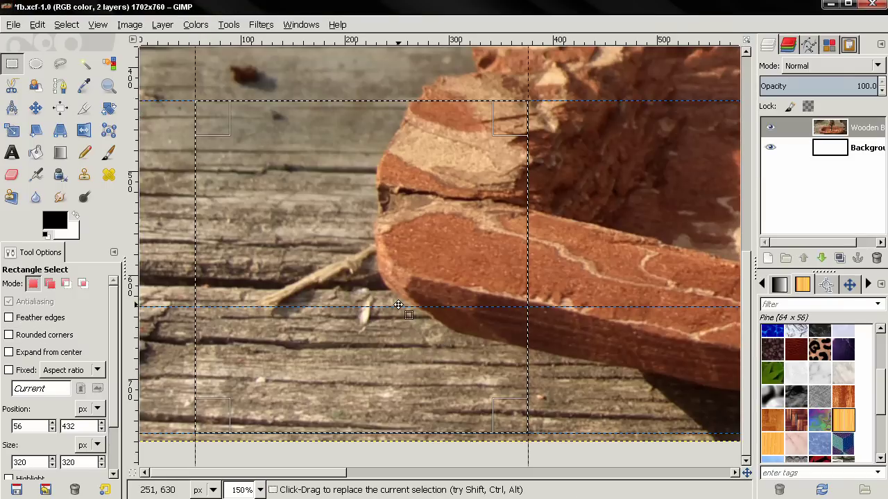
pyautogui.scroll(-4, 398, 305)
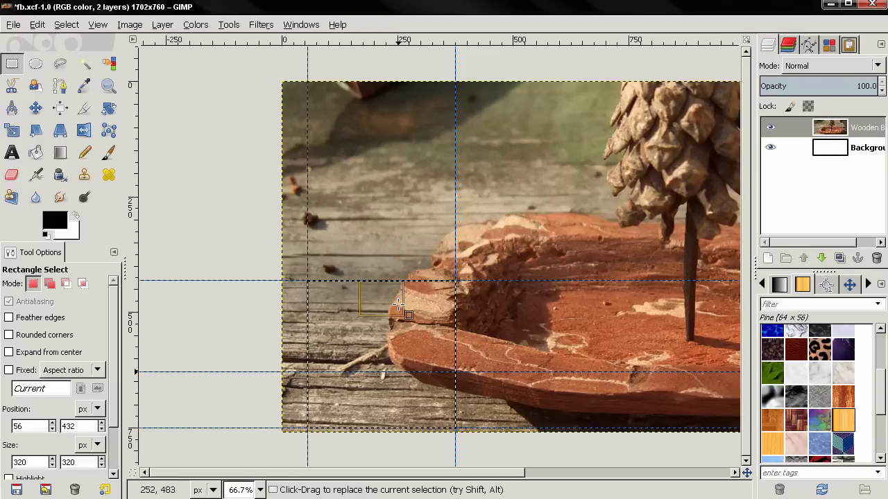
pyautogui.scroll(1, 442, 298)
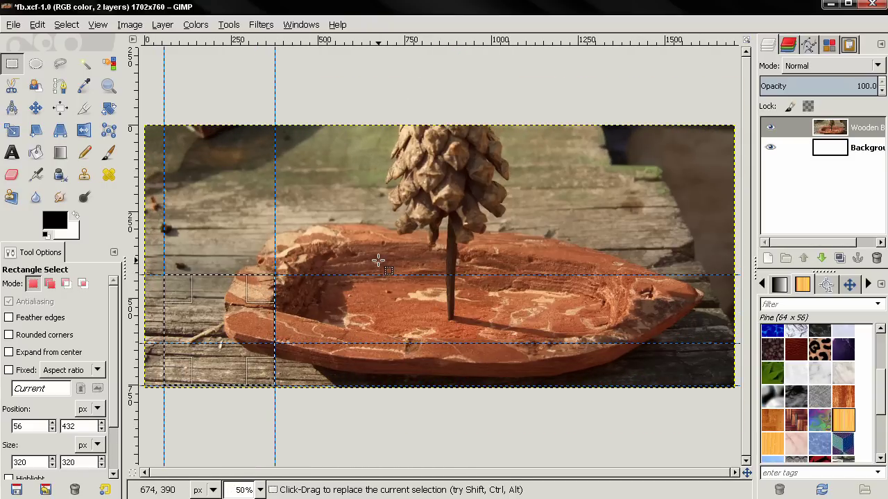
pyautogui.press('alt')
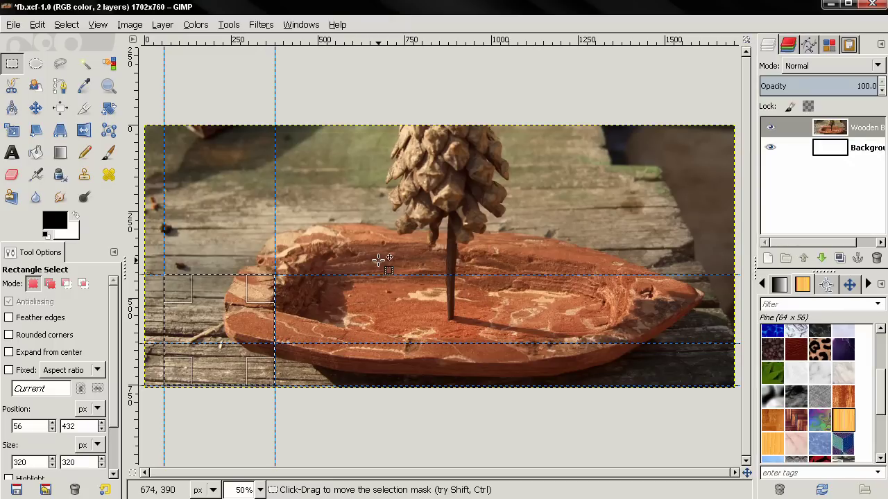